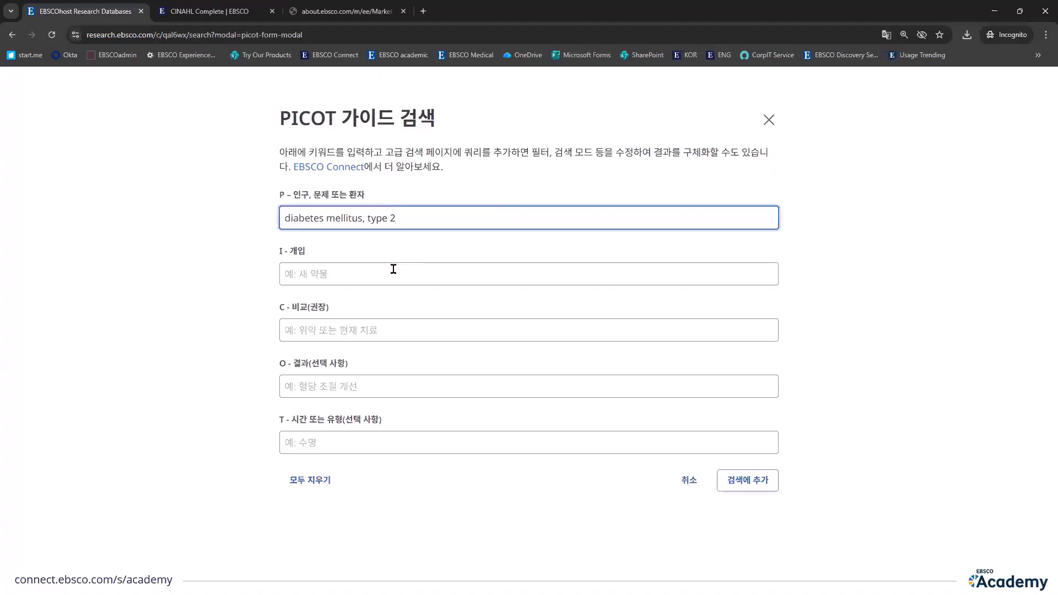
Step: Set the PICOT population to "Type 2 diabetes" OR "T2DM" and the intervention to “nursing intervention” OR “nurse-led” OR “nursing program”
click(391, 270)
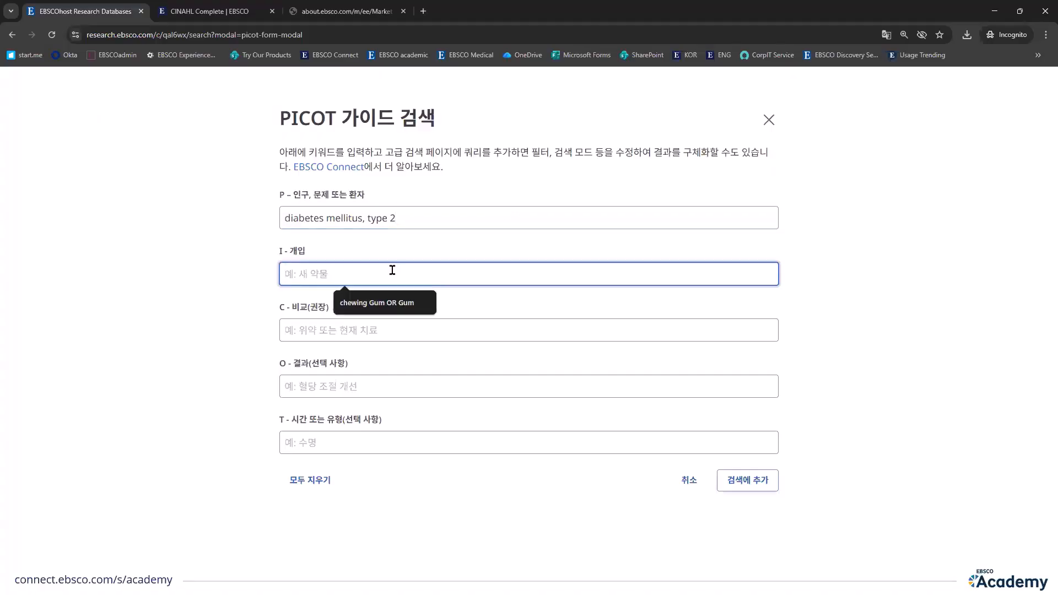
text(nr)
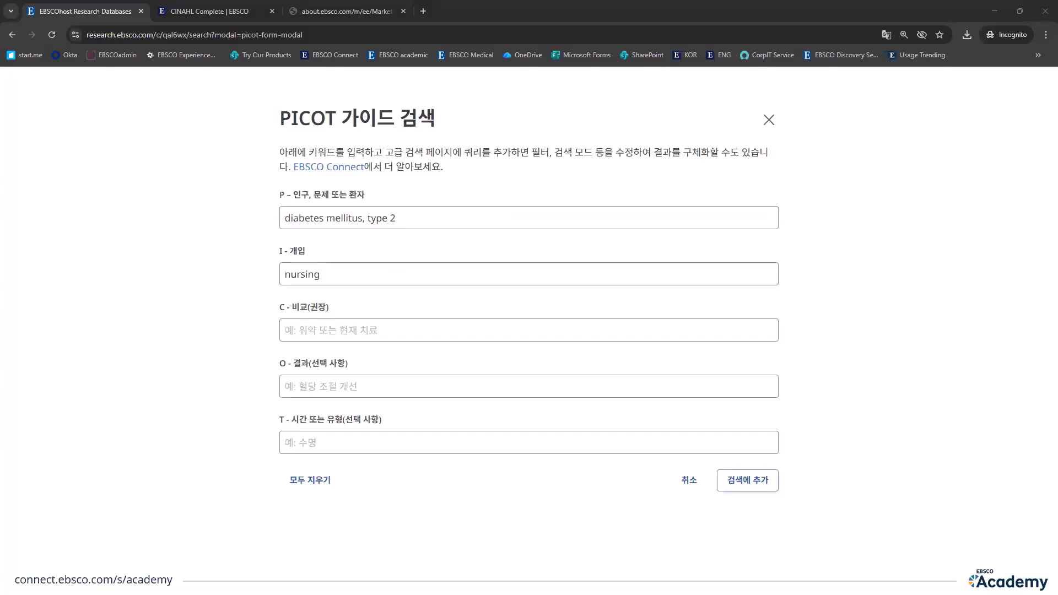
click(419, 222)
key(ctrl+a)
text("Type 2 diabetes" OR "T2DM")
key(alt+Tab)
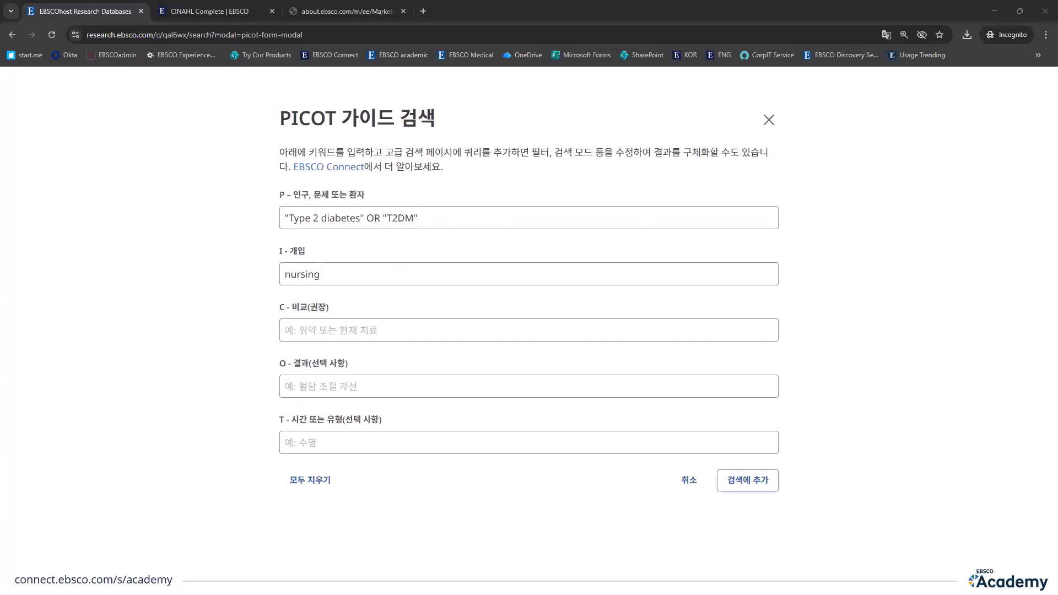
click(411, 269)
key(ctrl+a)
text("nursing intervention" OR "nurse-led" OR "nursing program")
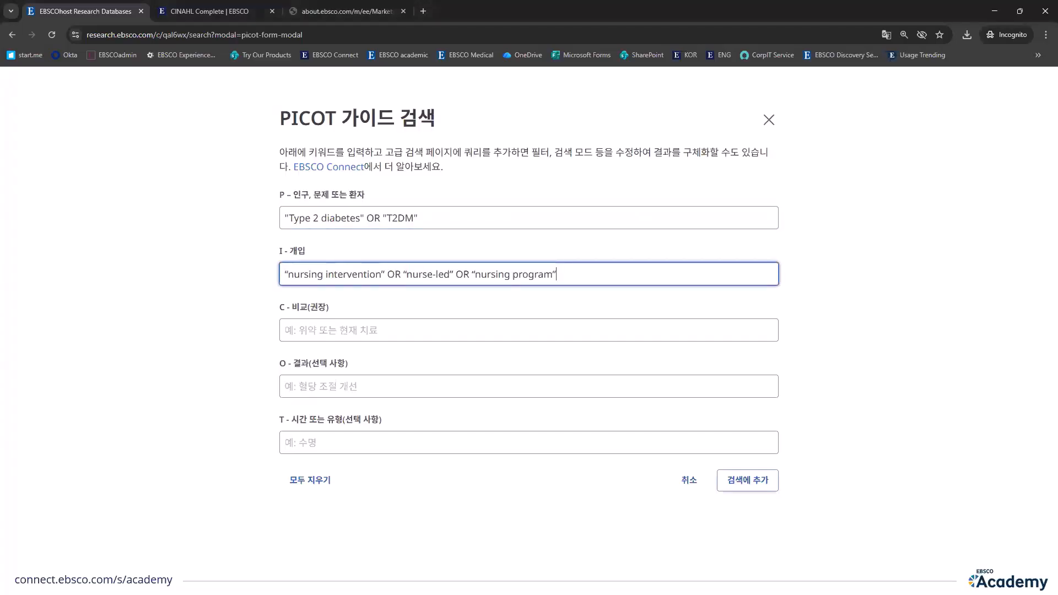
Step: Set the PICOT comparison to “self-management” OR “diabetes education” and the outcome to “HbA1c” OR “blood sugar control”
key(alt+Tab)
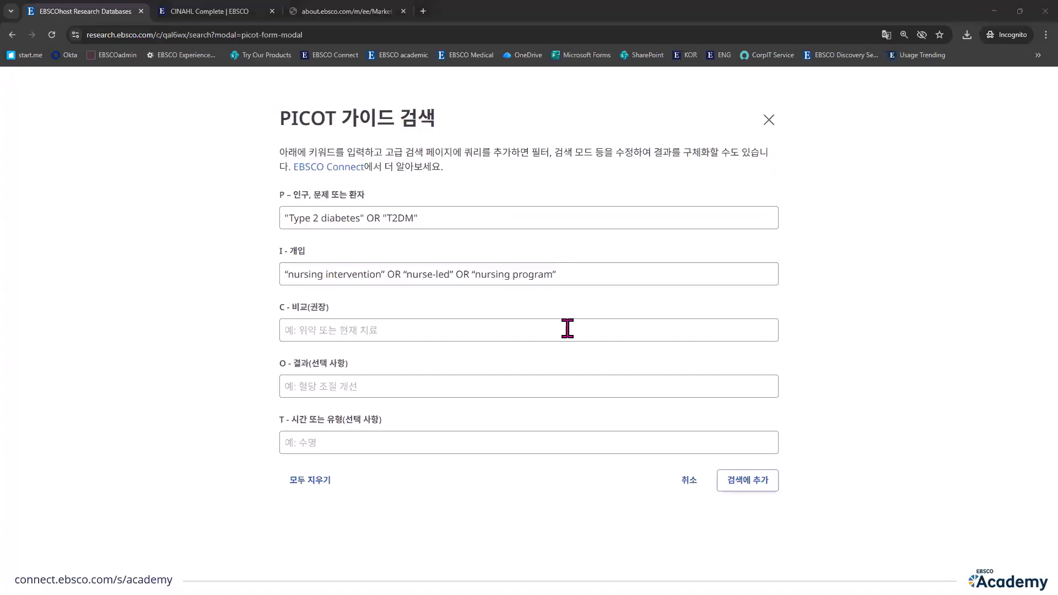
click(501, 329)
text("self-management" OR "diabetes education")
key(alt+Tab)
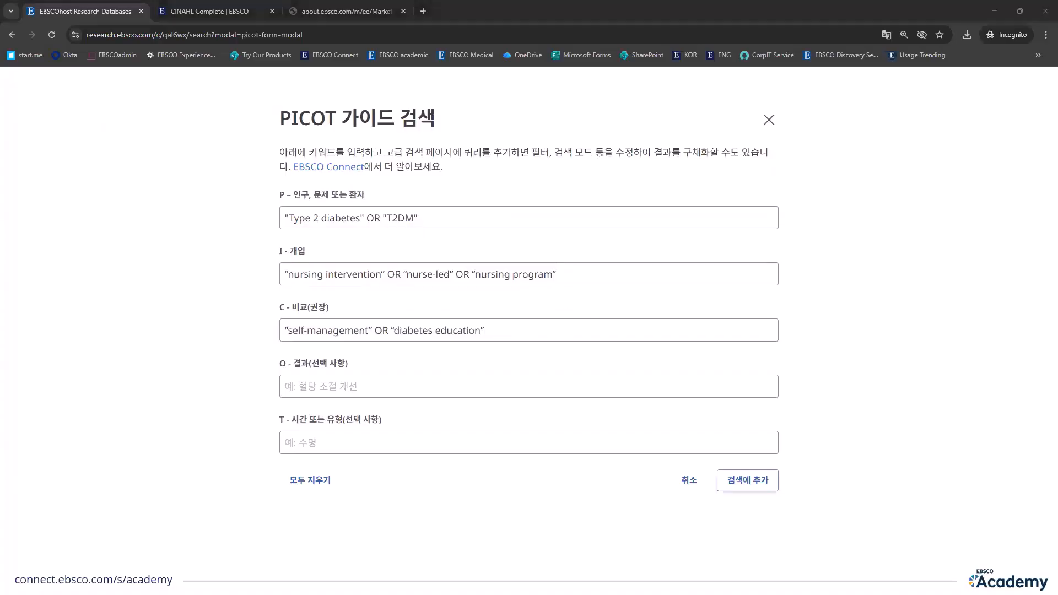
click(442, 387)
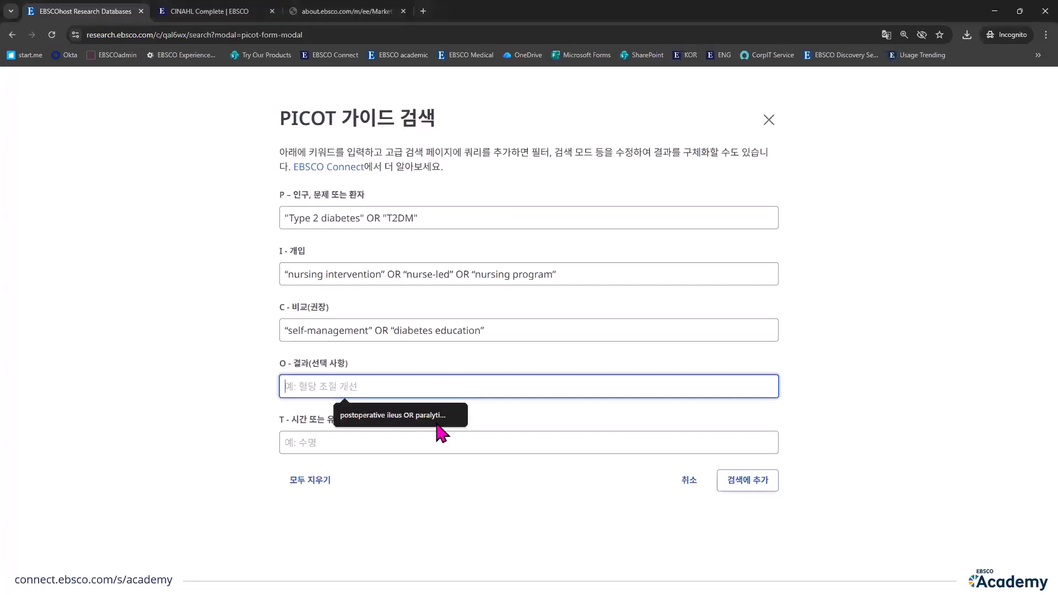
text("HbA1c" OR "blood sugar control")
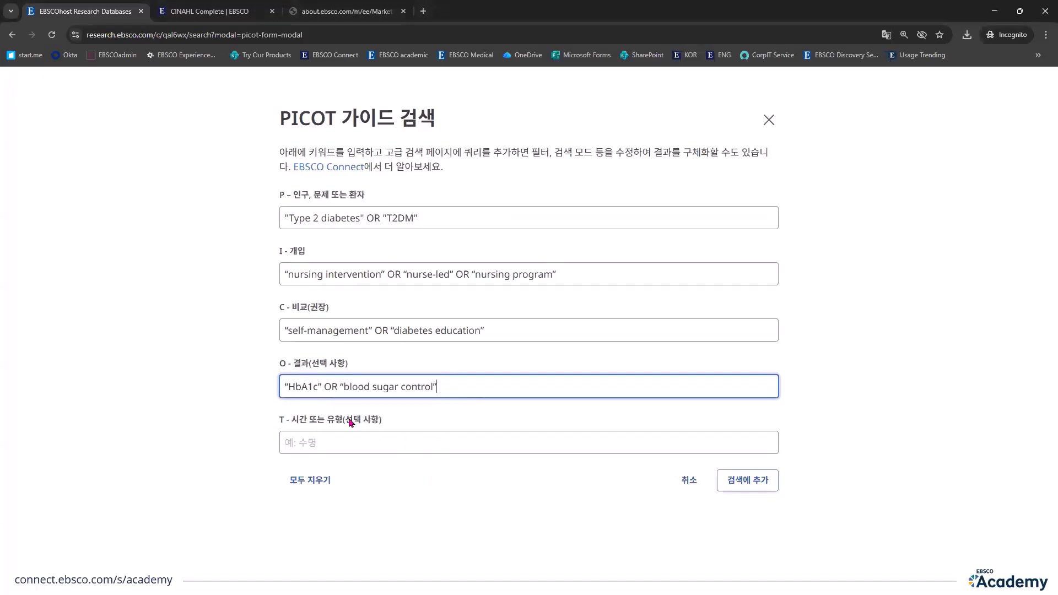
Step: Leave the PICOT time field empty, add the combined query to the advanced search and run it
click(341, 434)
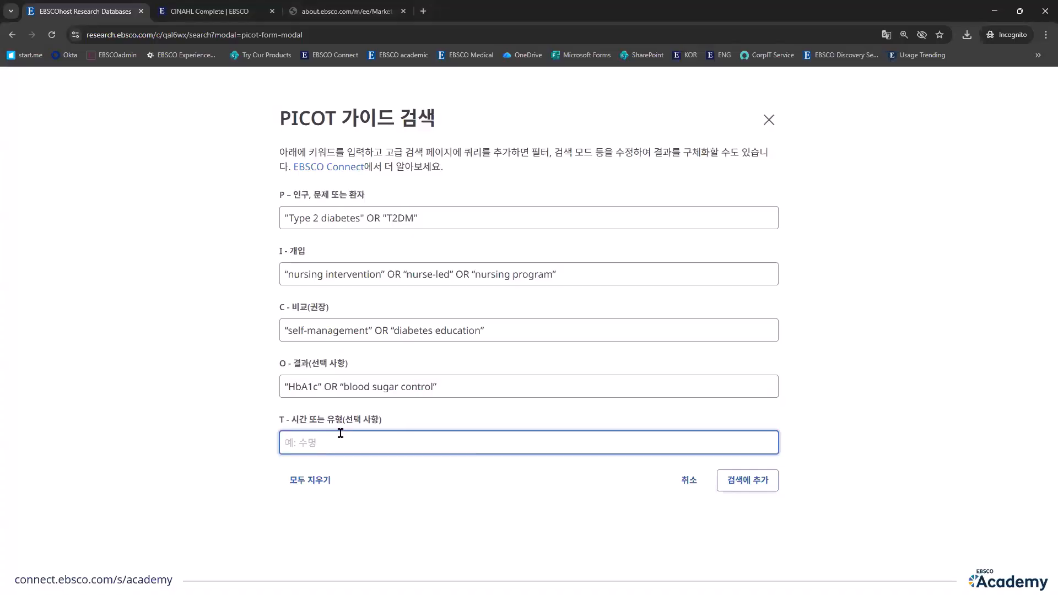
click(754, 484)
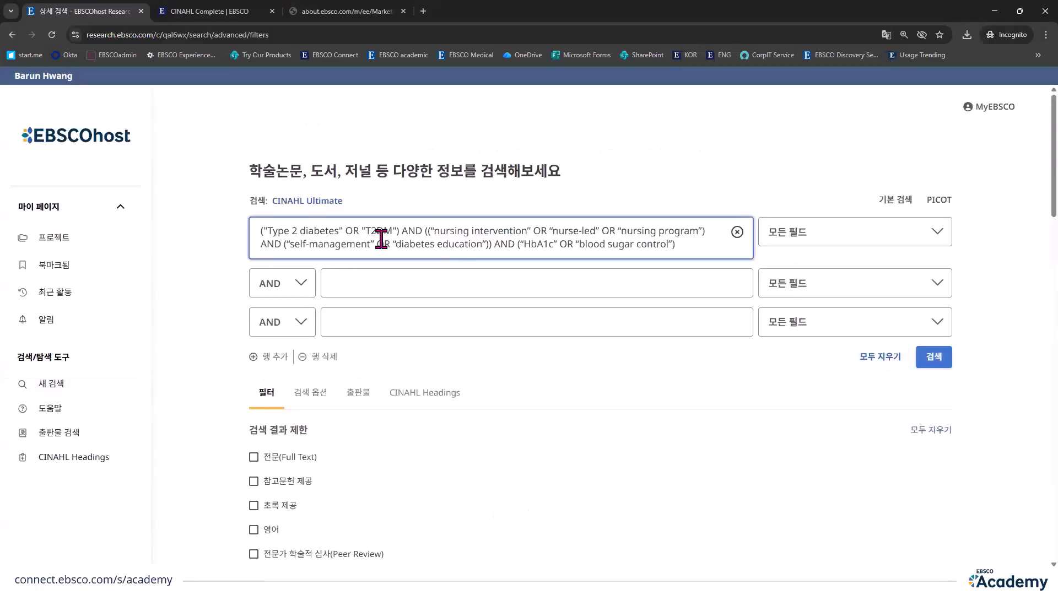
triple_click(636, 247)
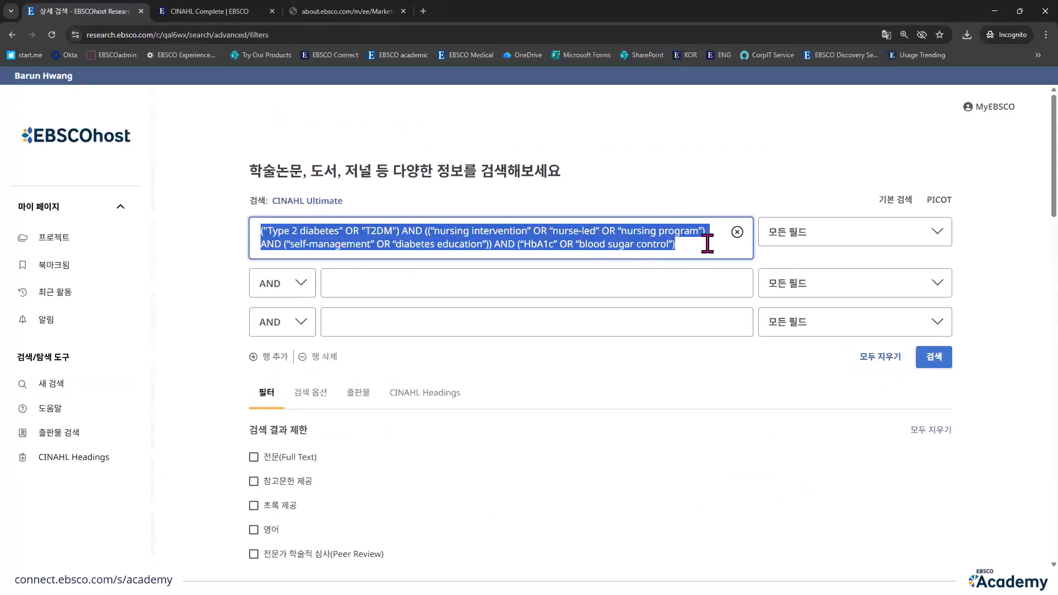
click(945, 358)
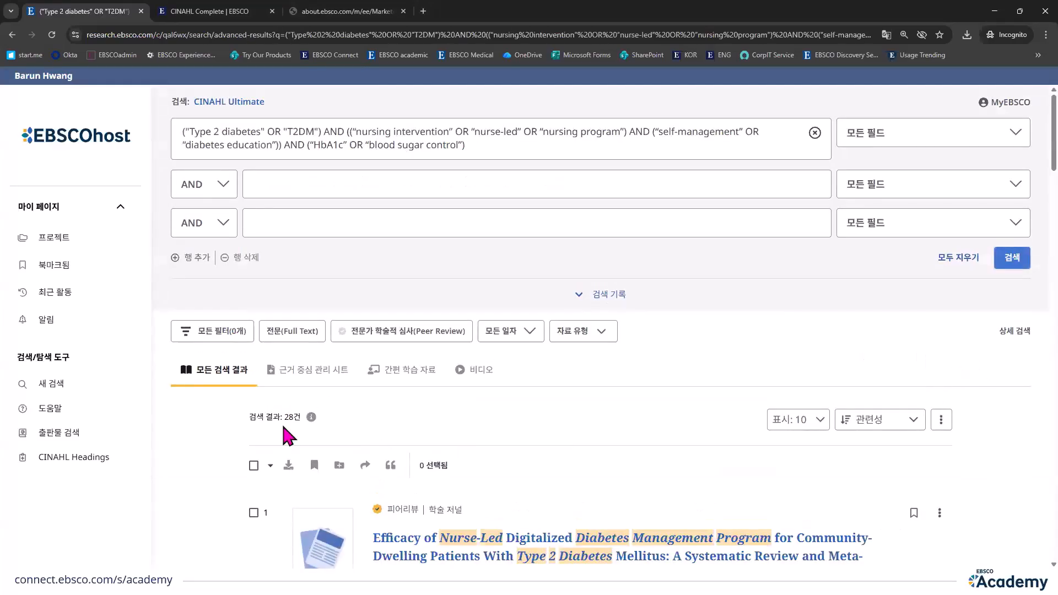
Step: Examine the result count and the first articles returned for the PICOT query
scroll(281, 386, down, 1)
drag(283, 362, 298, 364)
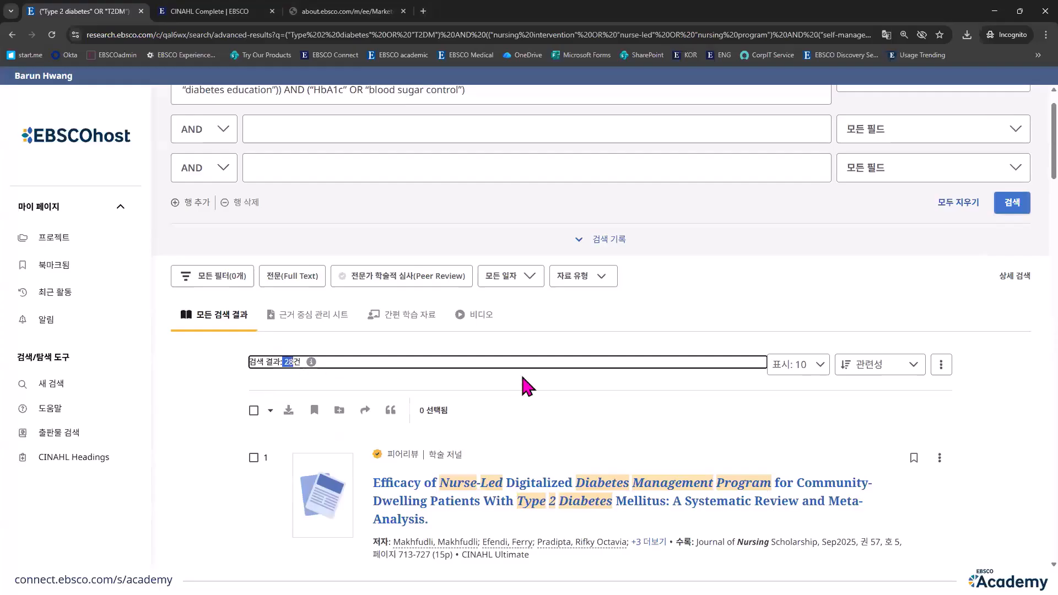
click(570, 381)
scroll(569, 380, down, 2)
scroll(569, 381, up, 1)
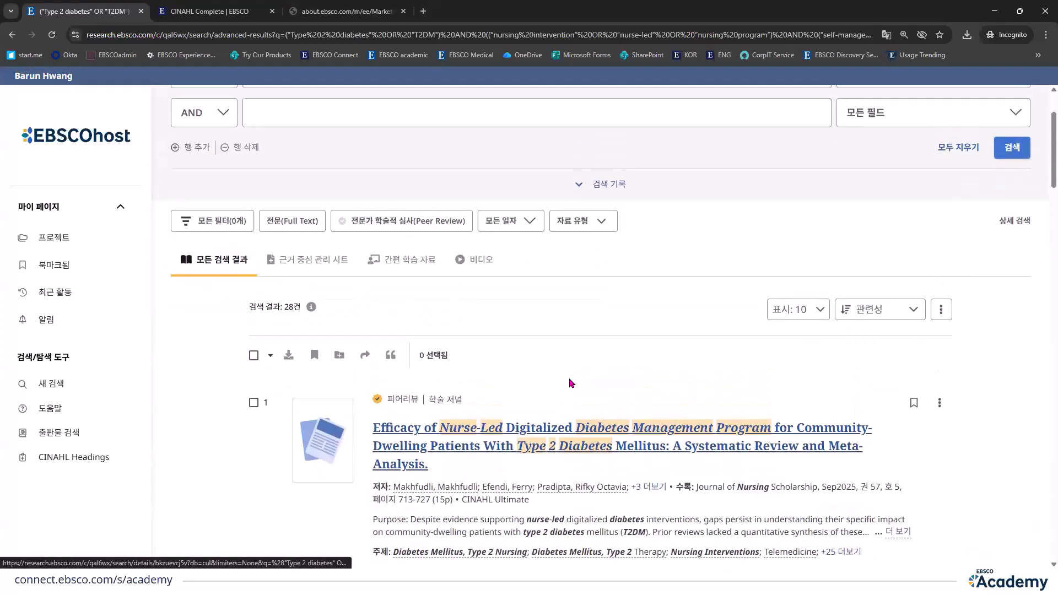
scroll(570, 383, down, 2)
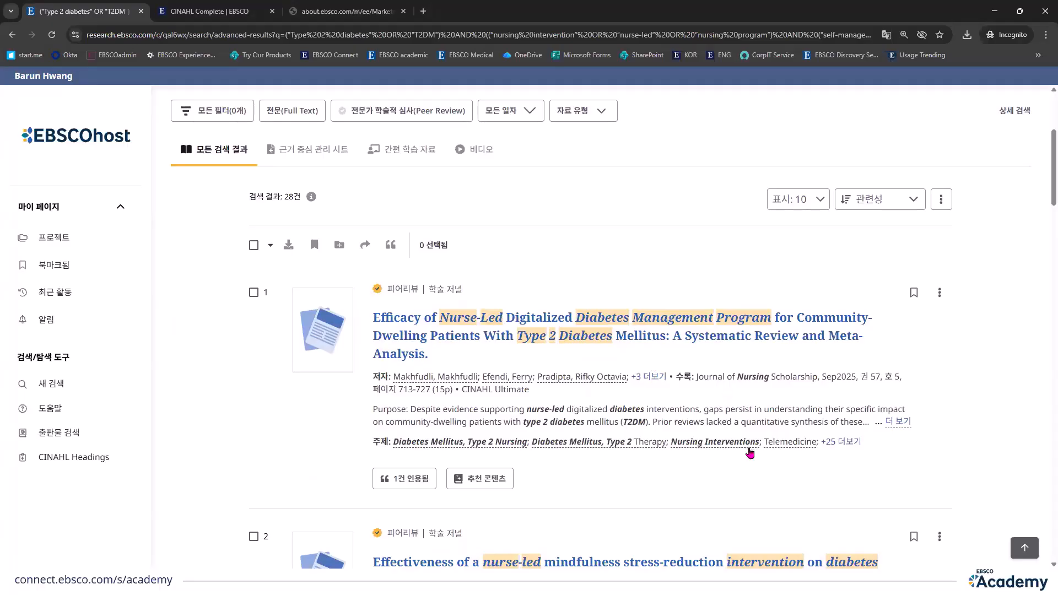
scroll(750, 453, down, 2)
scroll(744, 474, up, 5)
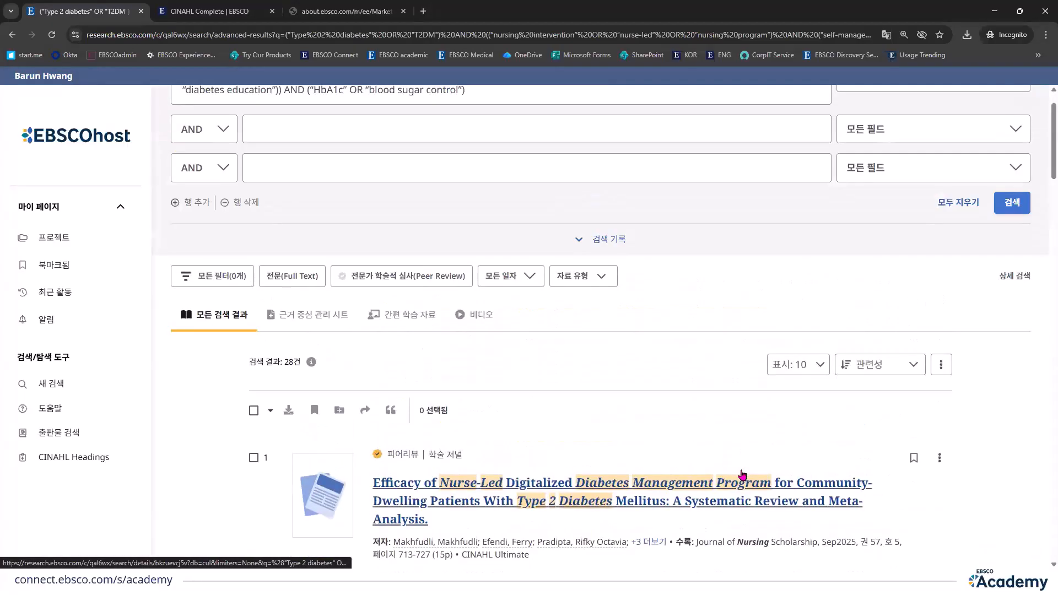
Step: Start a new advanced search and enter "Type 2 diabetes" OR "T2DM" in the first search row
click(99, 389)
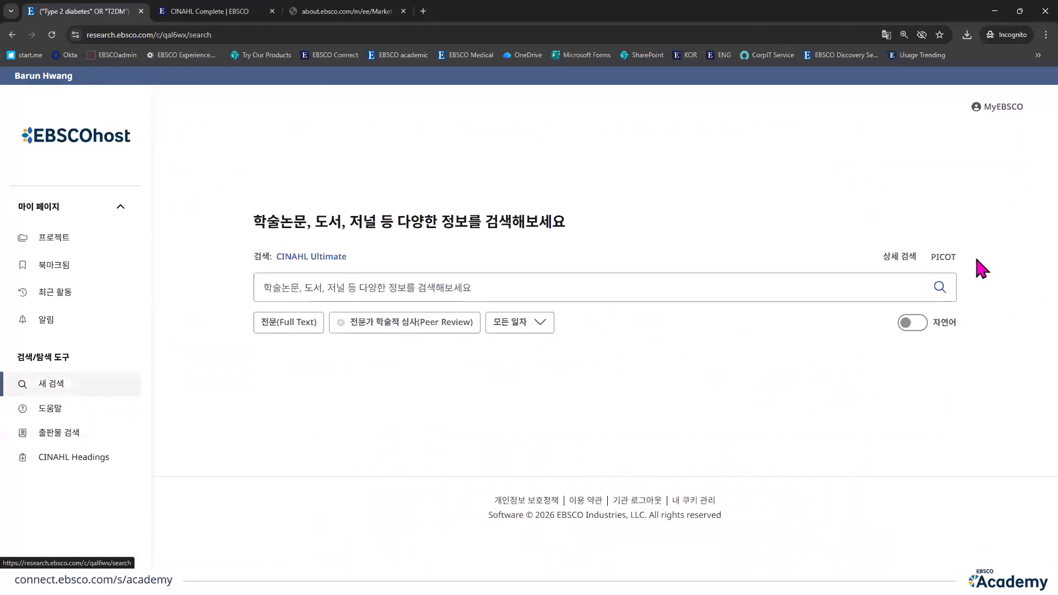
click(897, 259)
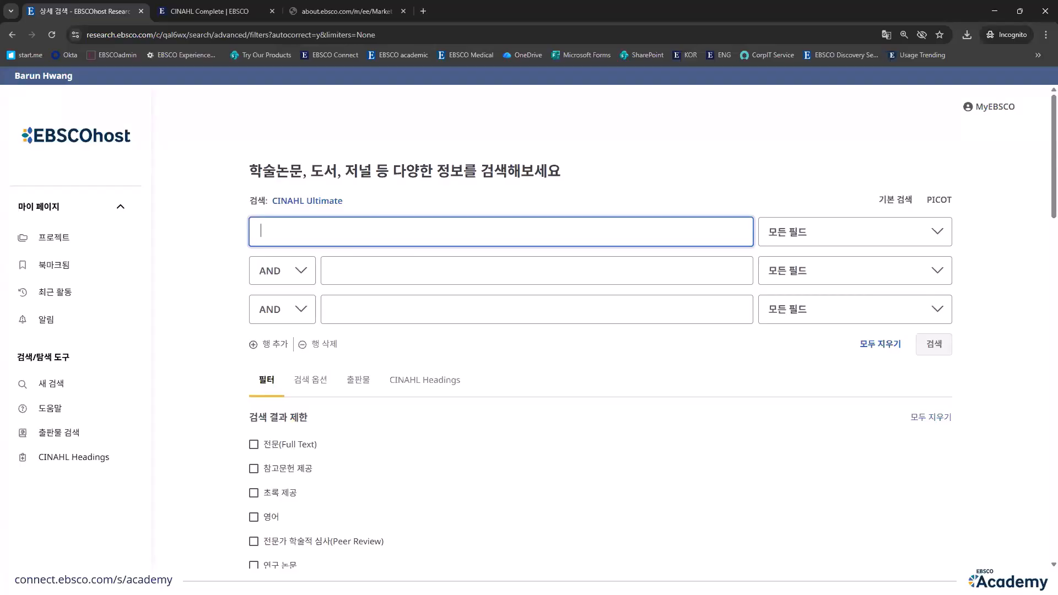
click(314, 226)
text("Type 2 diabetes" OR "T2DM")
key(BackSpace)
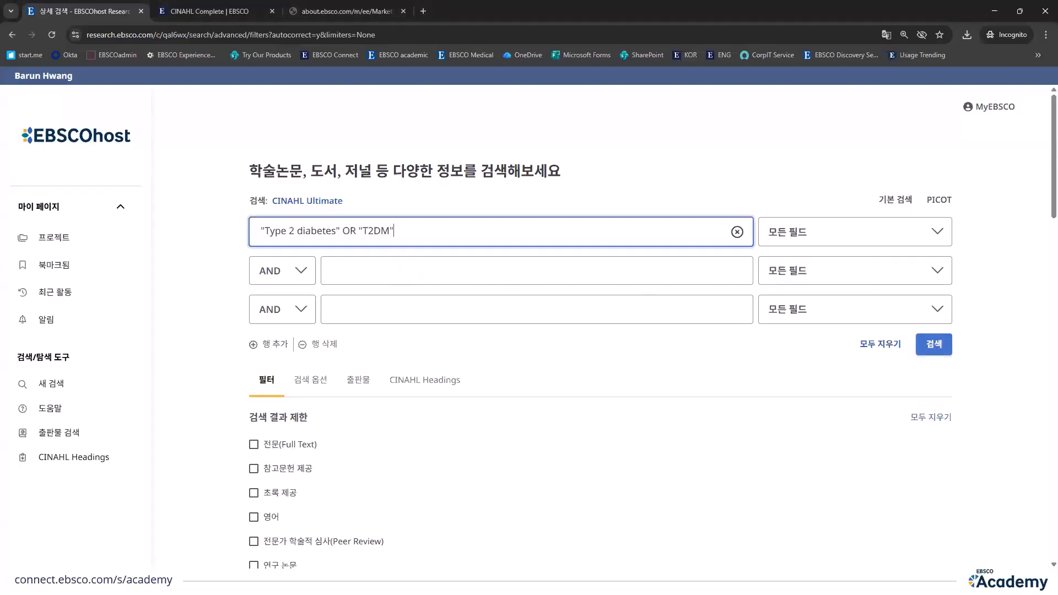
Step: Enter “nursing intervention” OR “nurse-led” OR “nursing program” in the second search row and “self-management” OR “diabetes education” in the third
click(474, 263)
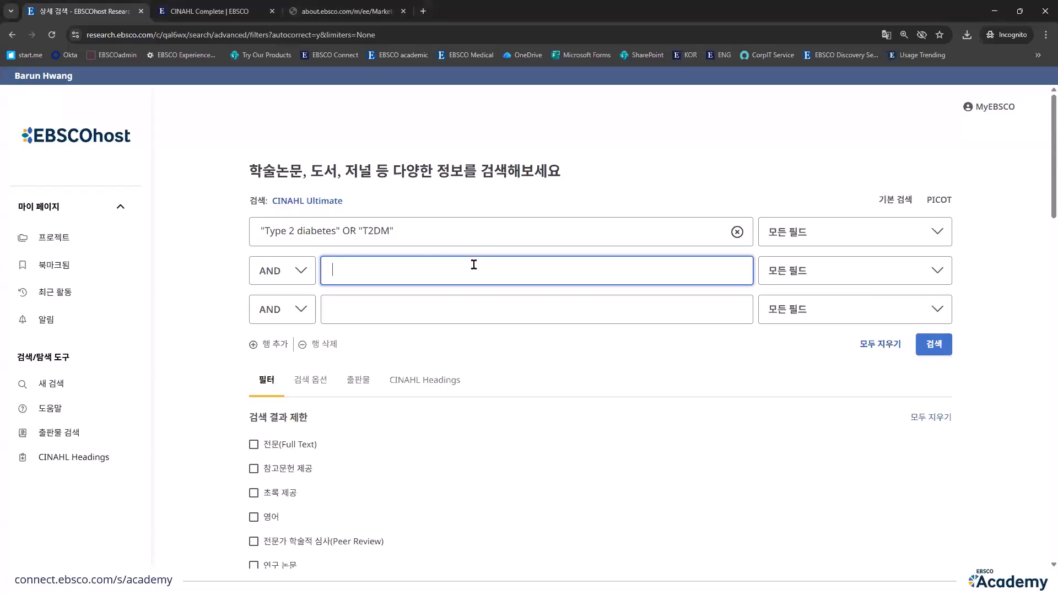
text("nursing intervention" OR "nurse-led" OR "nursing program")
key(BackSpace)
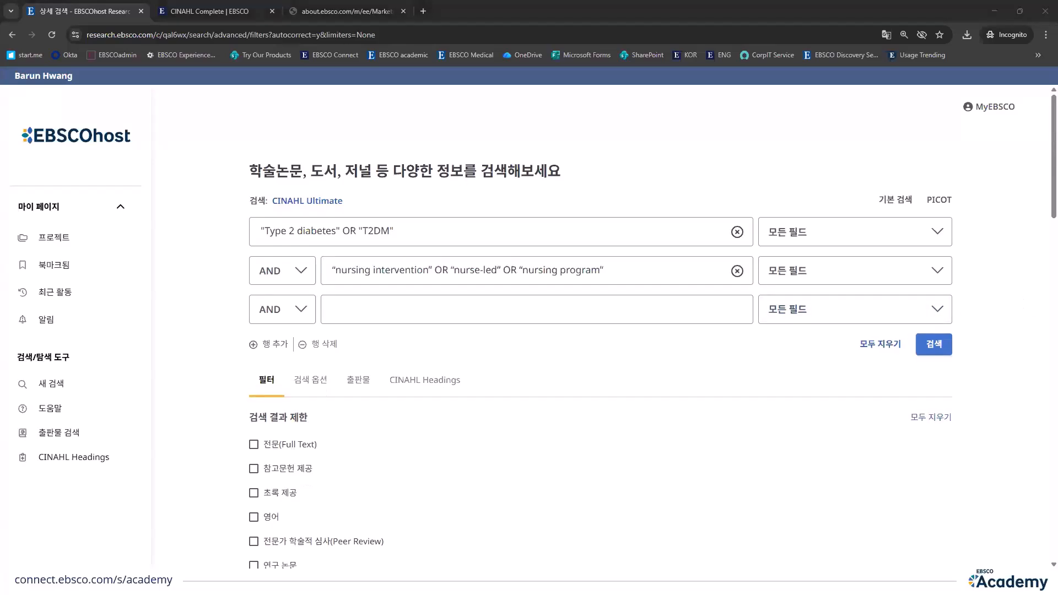
click(574, 302)
text("self-management" OR "diabetes education")
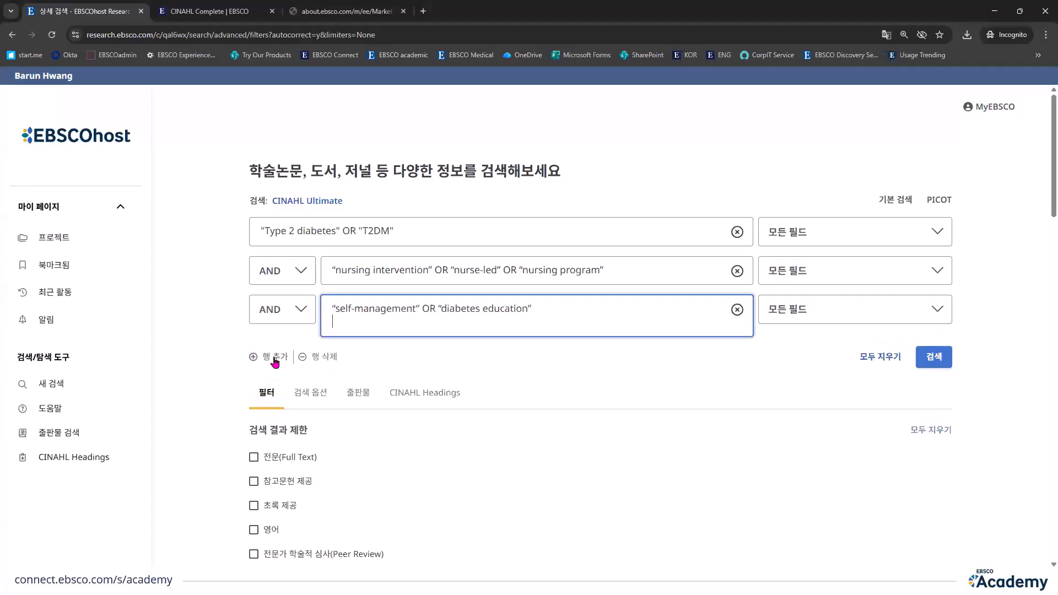
key(BackSpace)
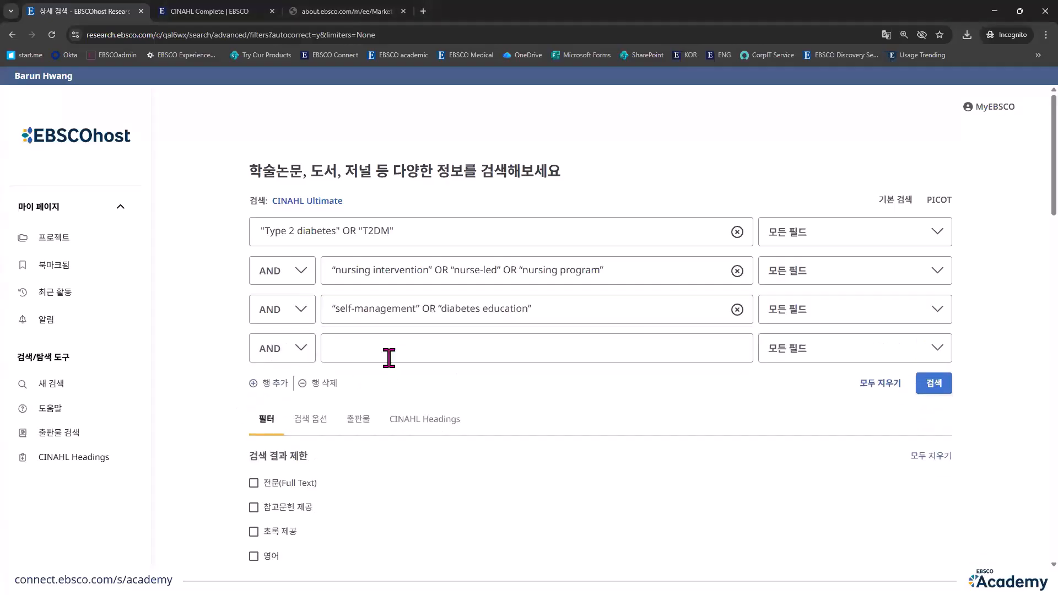
Step: Enter “HbA1c” OR “blood sugar control” in a fourth search row, keeping AND as the operator between rows
click(387, 357)
text("HbA1c" OR "blood sugar control")
key(BackSpace)
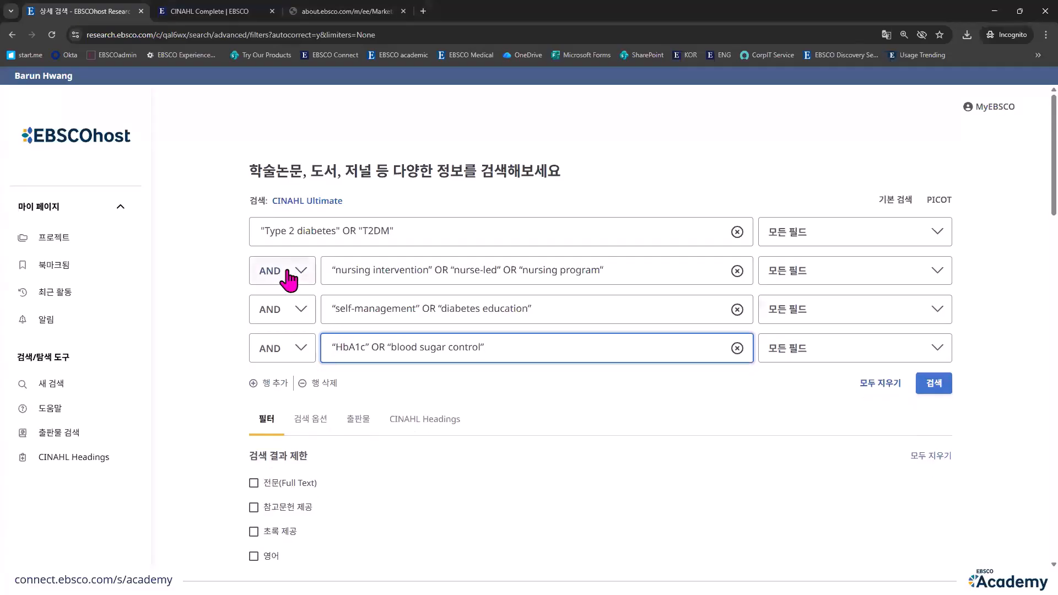
click(287, 273)
click(284, 324)
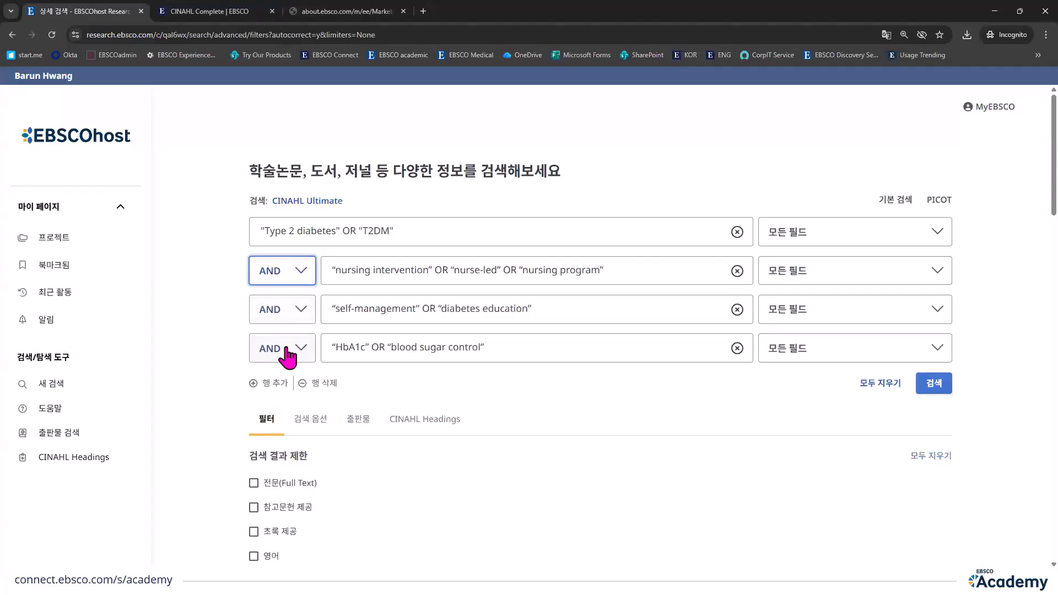
Step: Run the four-row advanced search and check the number of results it returns
click(326, 234)
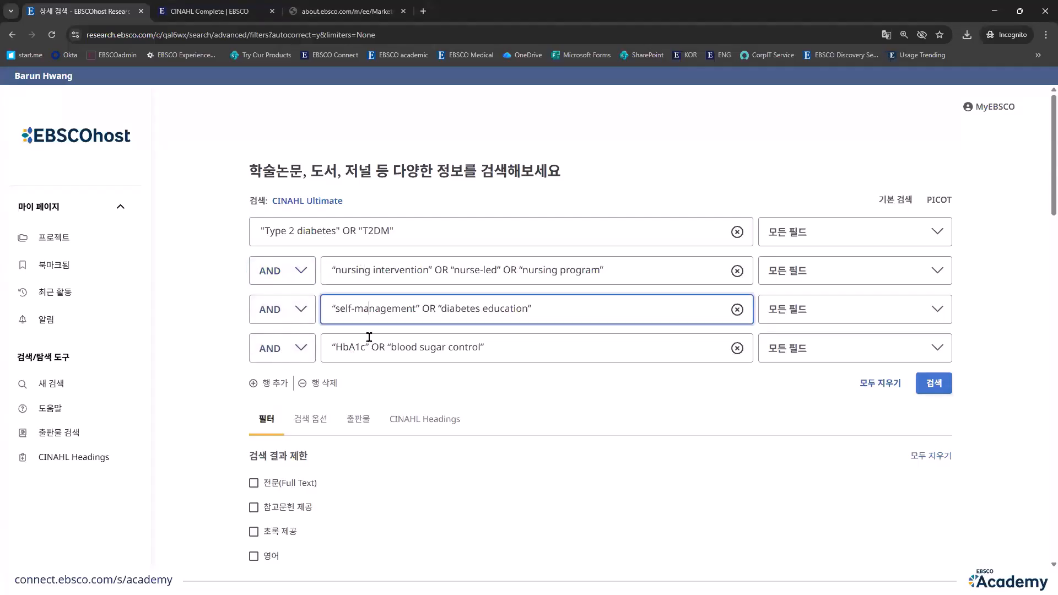
click(342, 231)
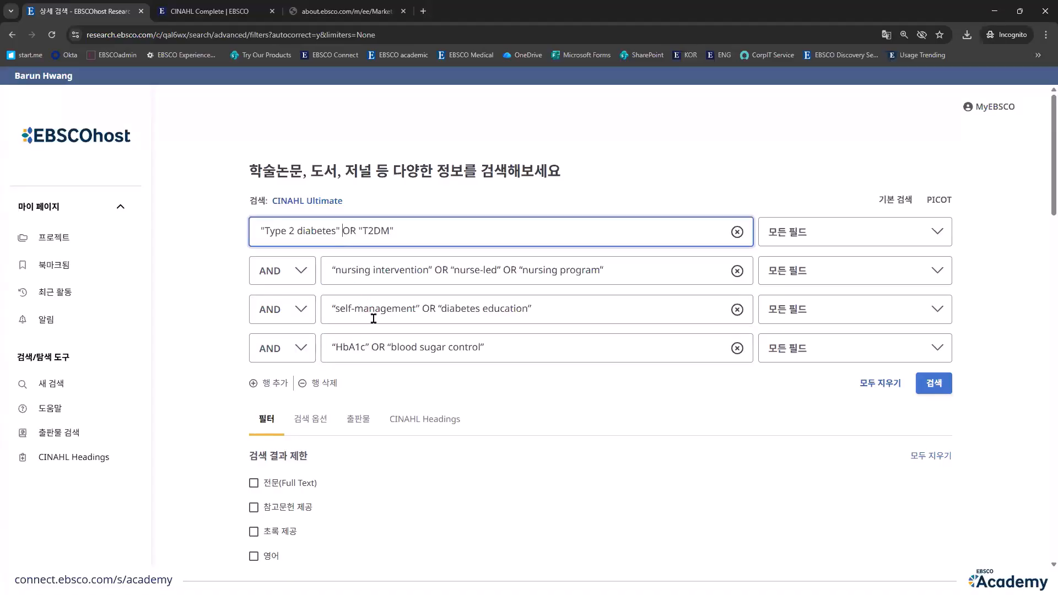
click(379, 347)
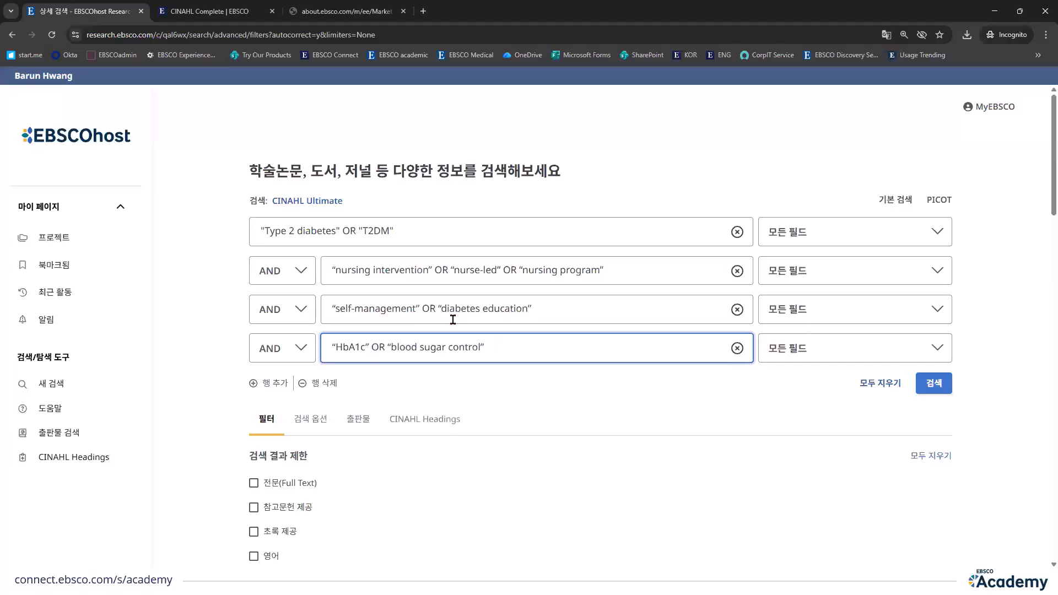
click(935, 385)
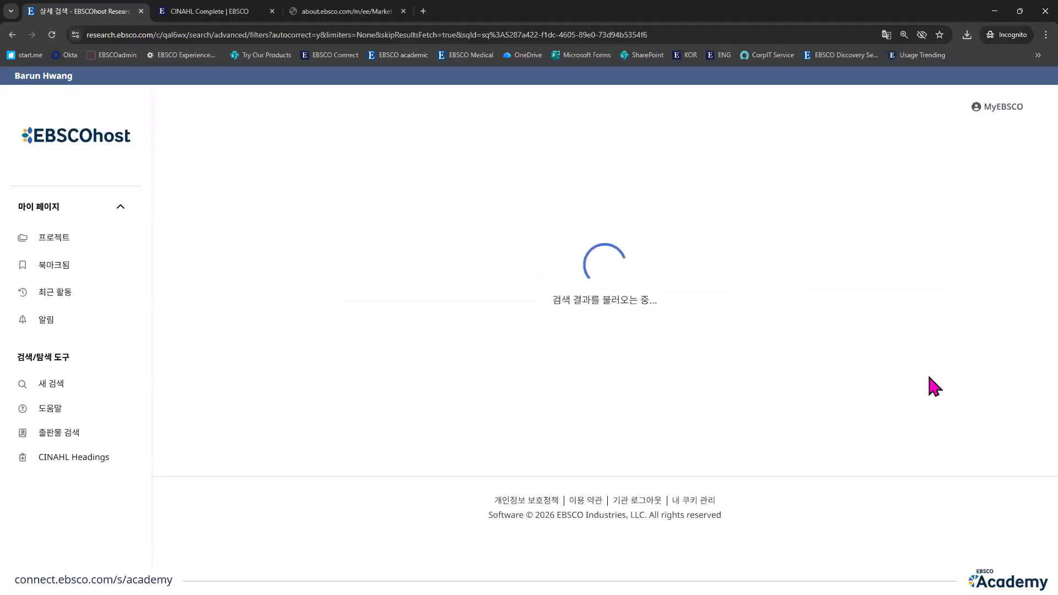
scroll(463, 402, down, 1)
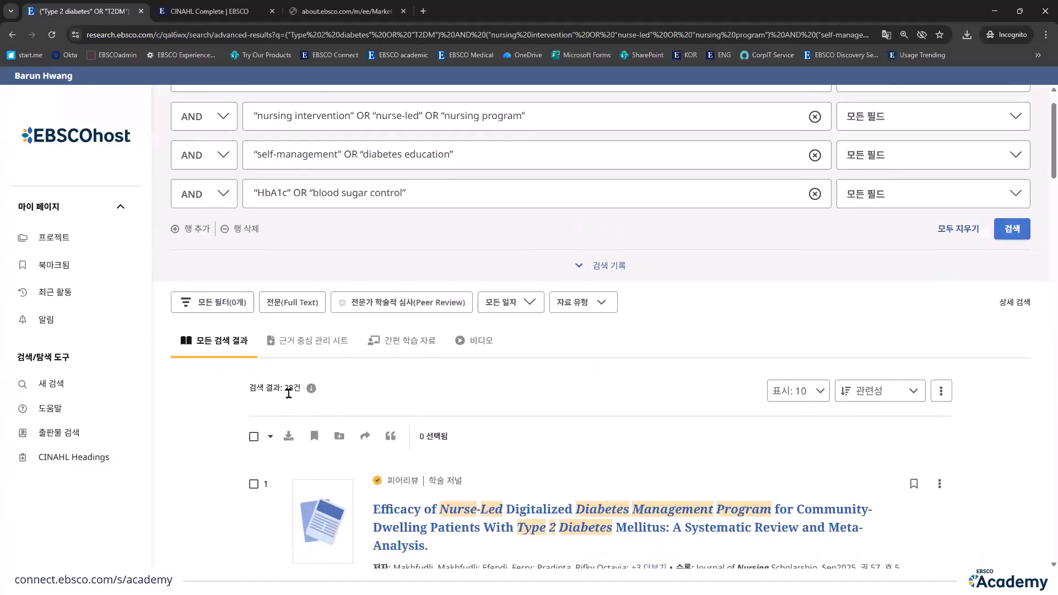
double_click(295, 388)
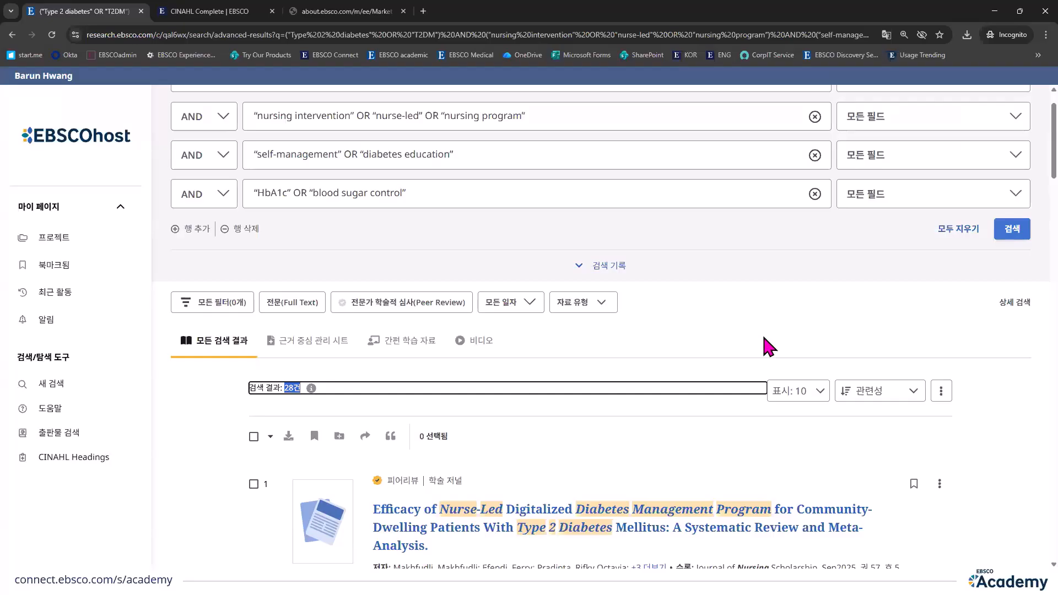
scroll(764, 338, up, 1)
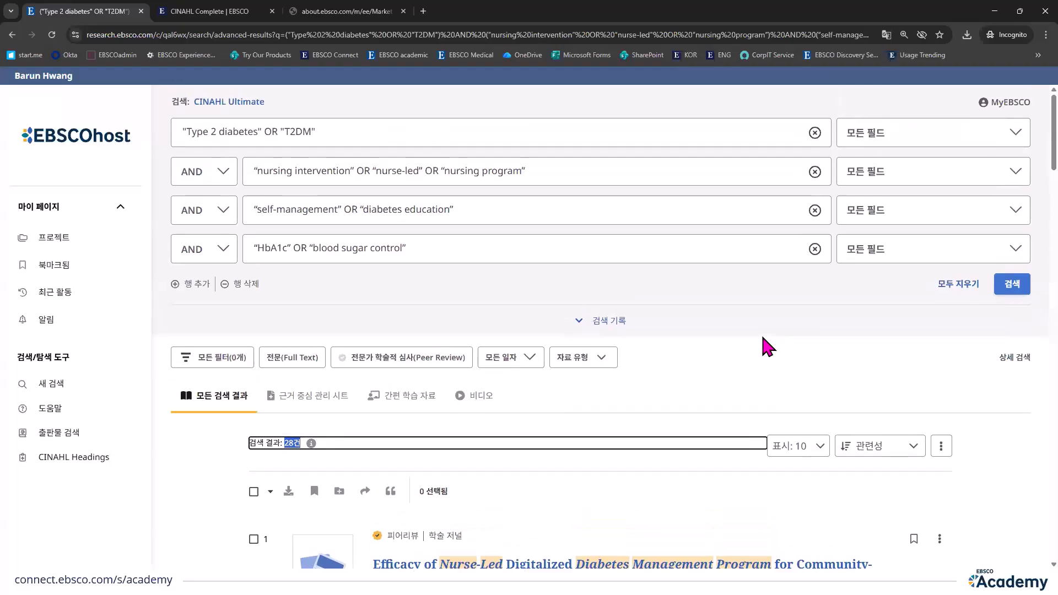
Step: Return to the advanced search form and look up “type 2 diabetes” in CINAHL Headings
click(1014, 357)
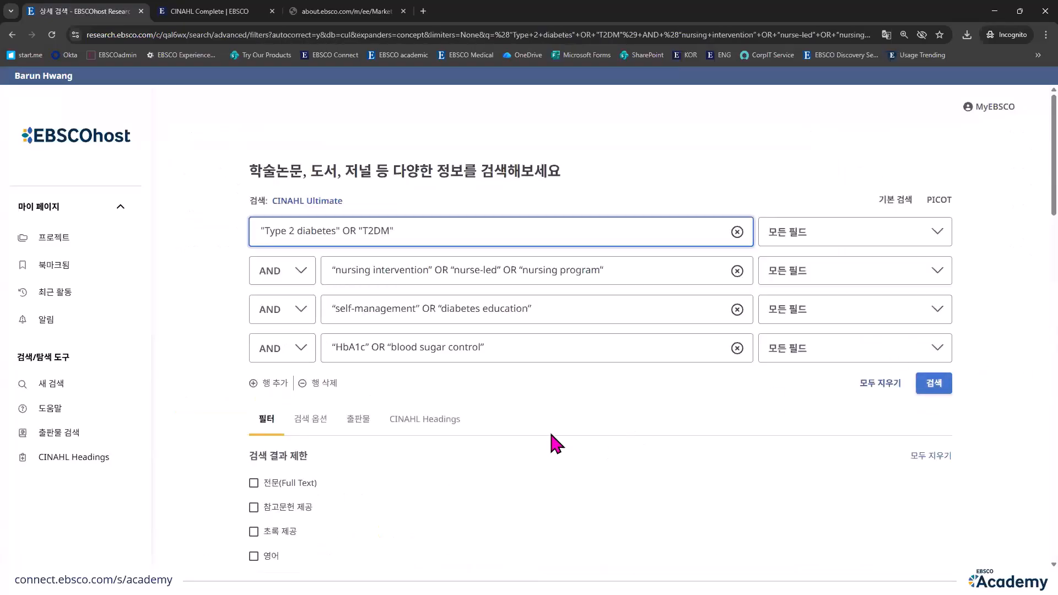
click(449, 425)
click(97, 463)
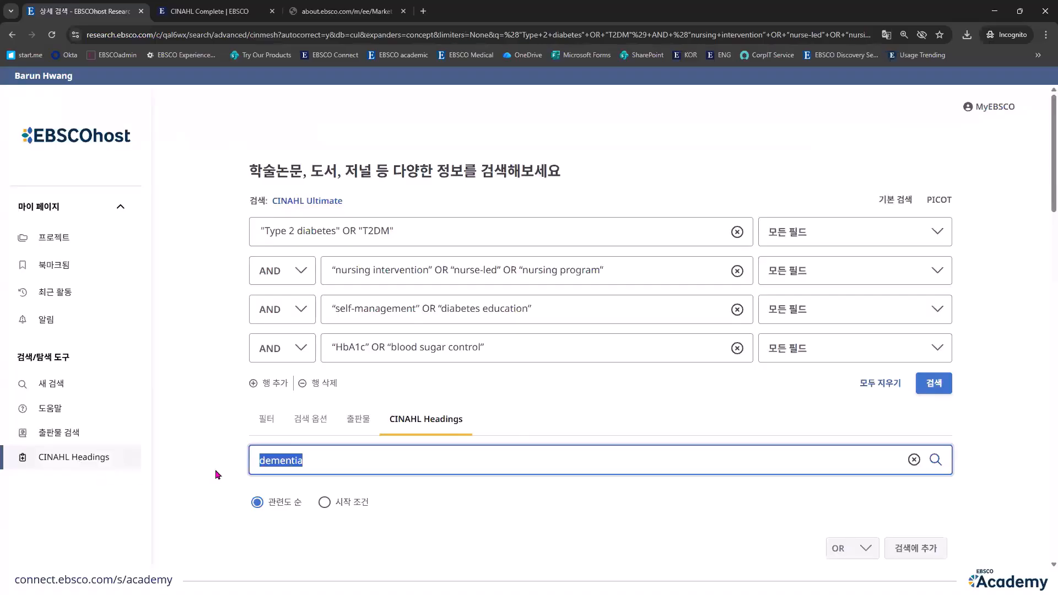
text(type 2 diabetes)
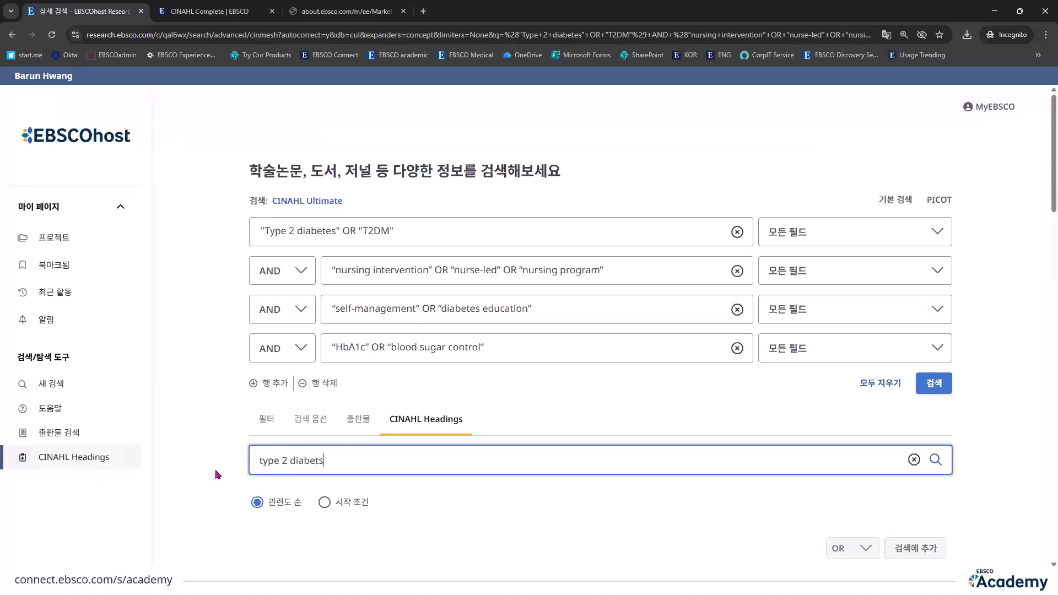
key(Return)
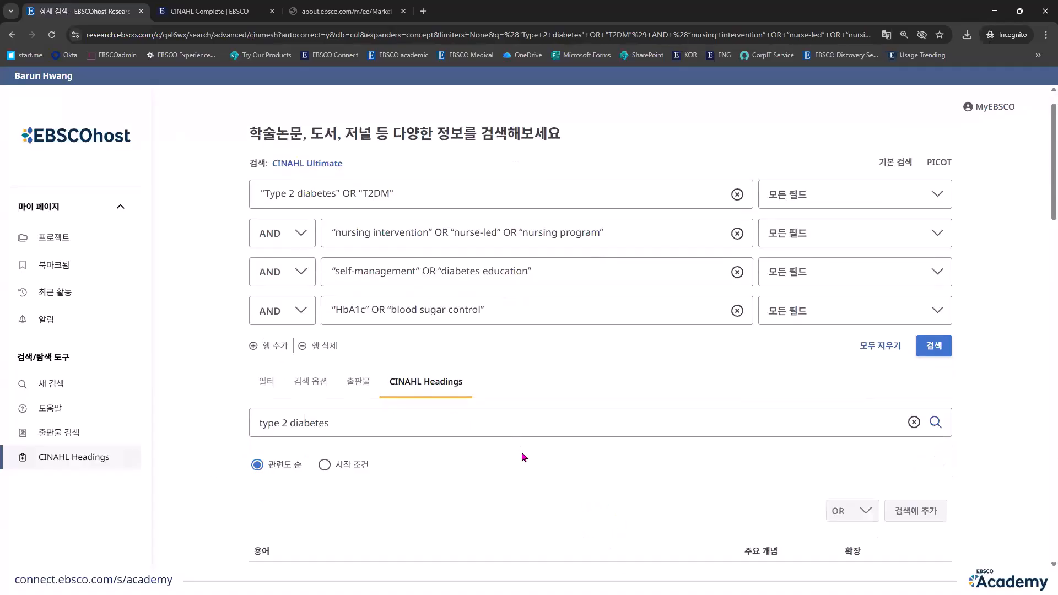
Step: Select the Type 2 Diabetes entry pointing to Diabetes Mellitus, Type 2 and add that heading to the search
scroll(499, 463, down, 2)
scroll(476, 475, down, 1)
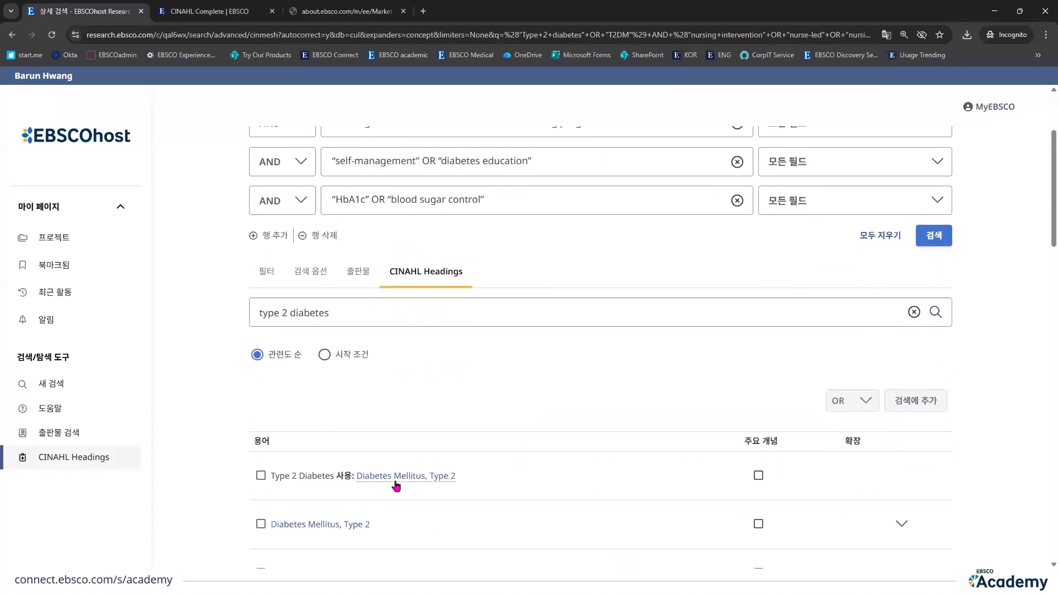
click(261, 475)
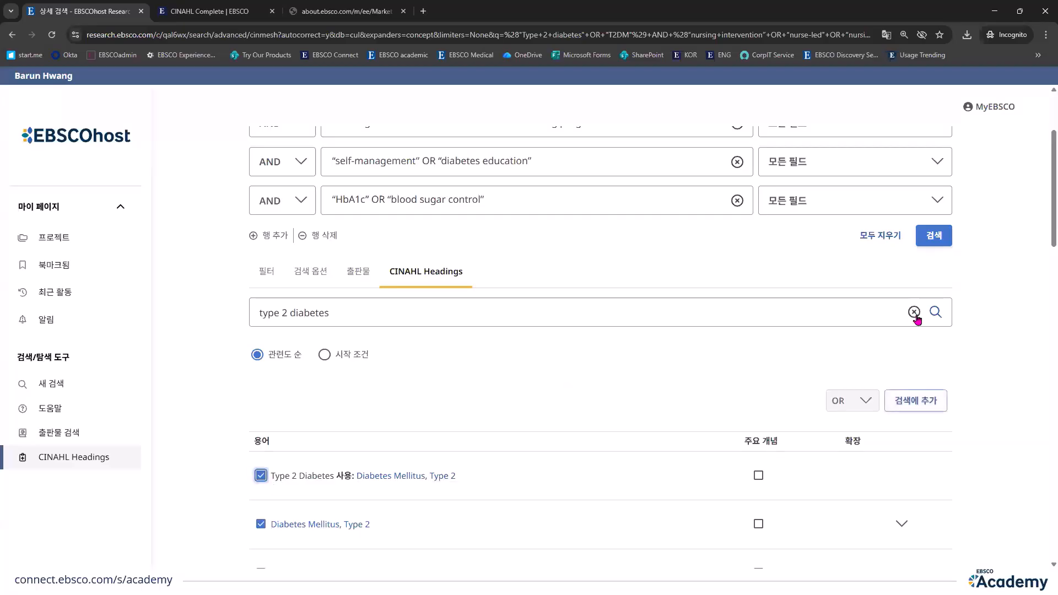
click(923, 404)
scroll(534, 269, up, 2)
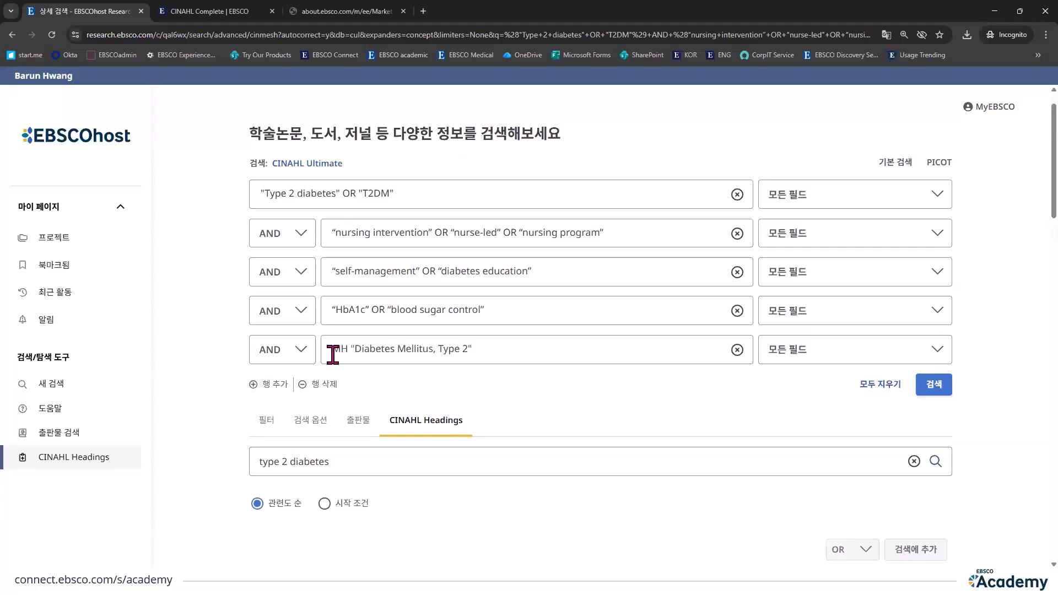
Step: Move MH "Diabetes Mellitus, Type 2" from the fifth search row to the end of the first row, joined with OR
drag(333, 349, 474, 350)
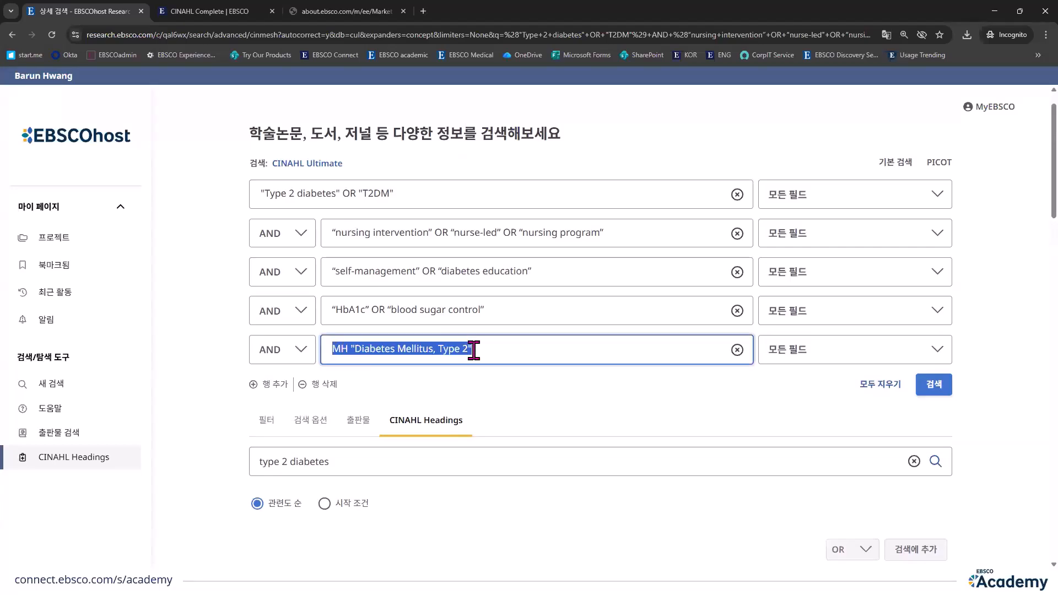
key(ctrl+x)
click(433, 194)
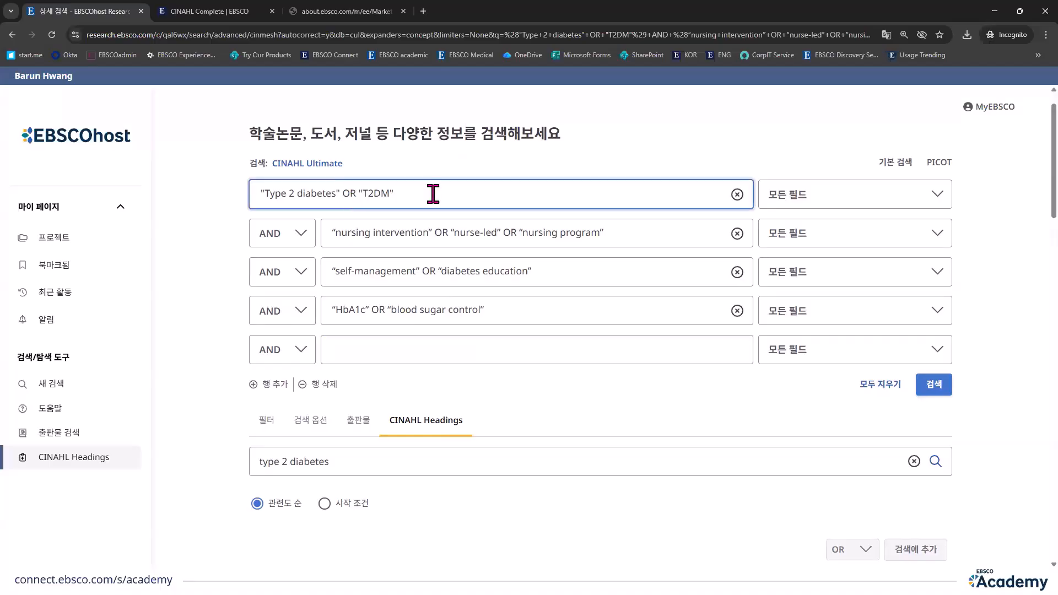
key(BackSpace)
key(ctrl+v)
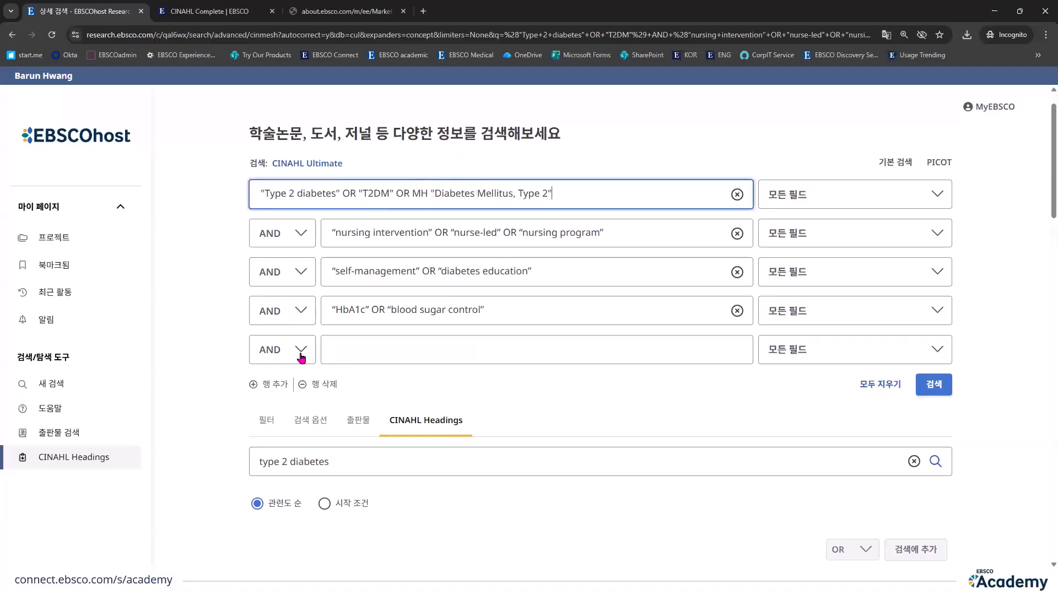
Step: Look up “nursing intervention” in CINAHL Headings
triple_click(339, 449)
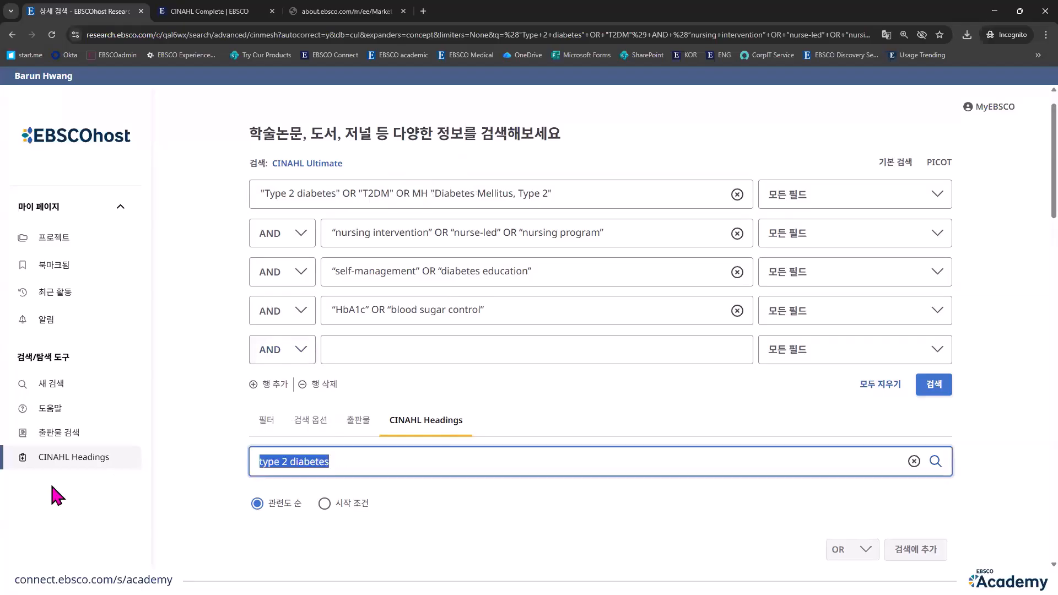
text(nursing)
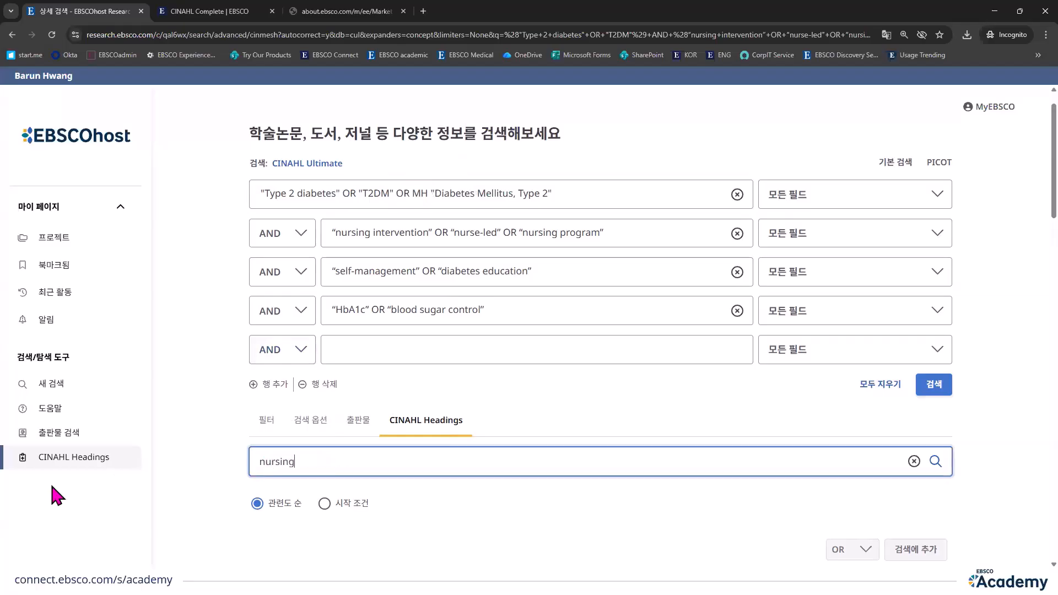
text( intervention)
key(Return)
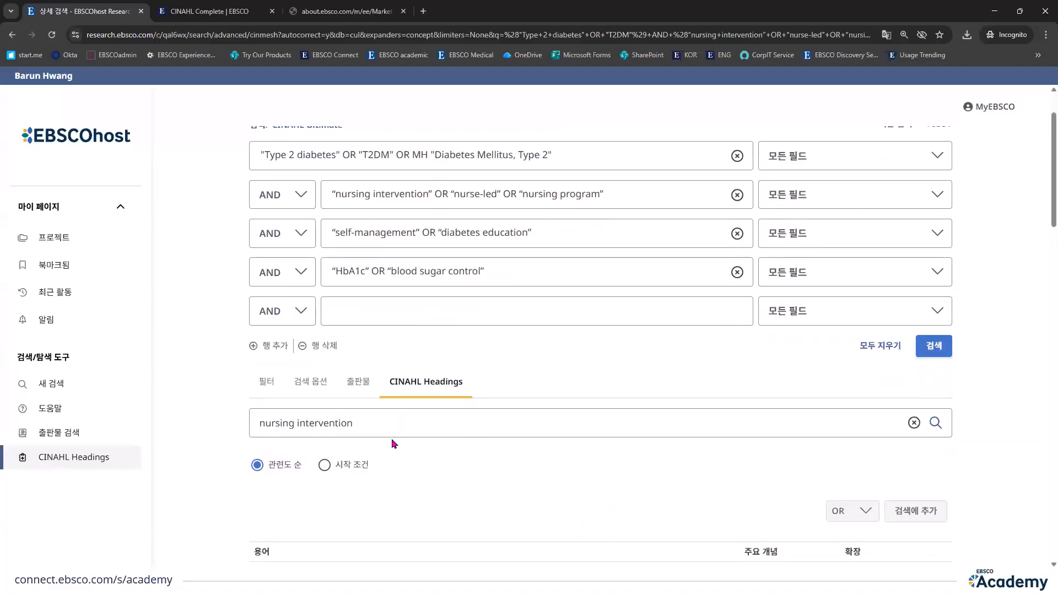
Step: Select the Nursing Intervention entry and add its Nursing Interventions heading to the search
scroll(266, 470, down, 3)
click(261, 475)
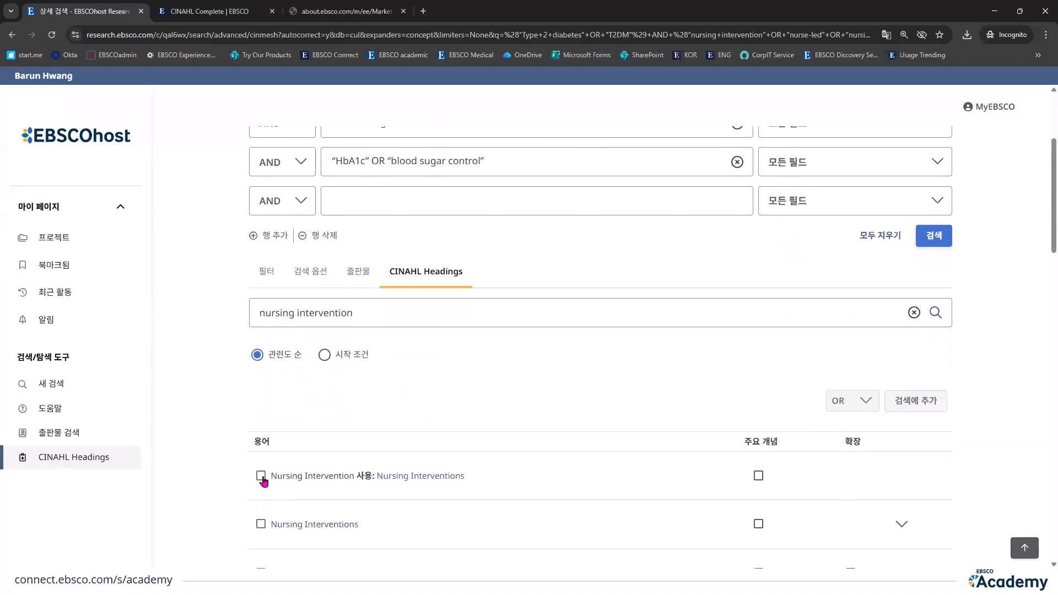
click(916, 401)
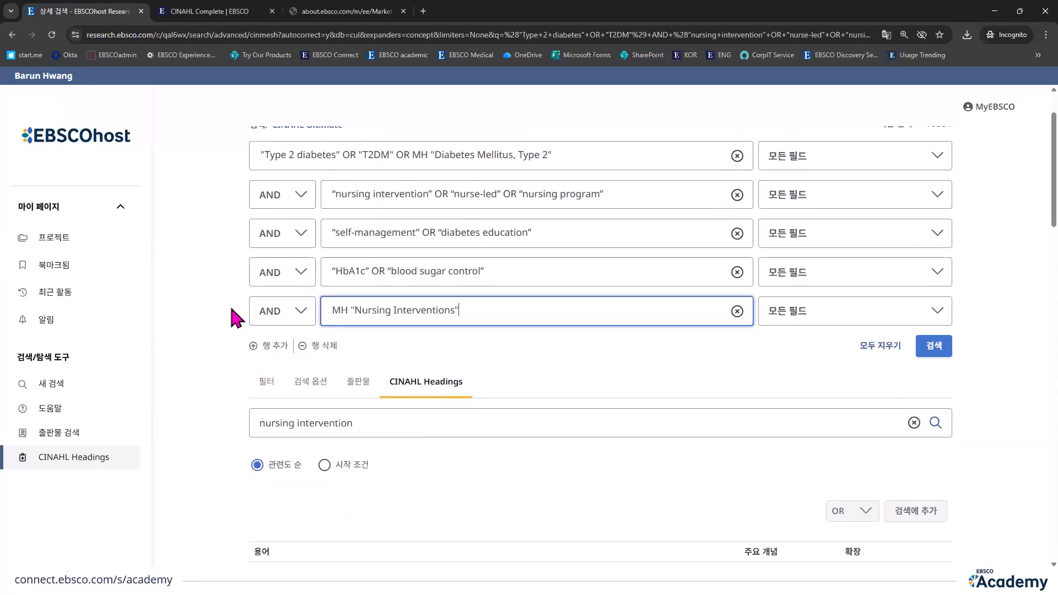
Step: Move MH "Nursing Interventions" from the fifth search row to the end of the second row, joined with OR
key(ctrl+x)
click(661, 195)
text(O)
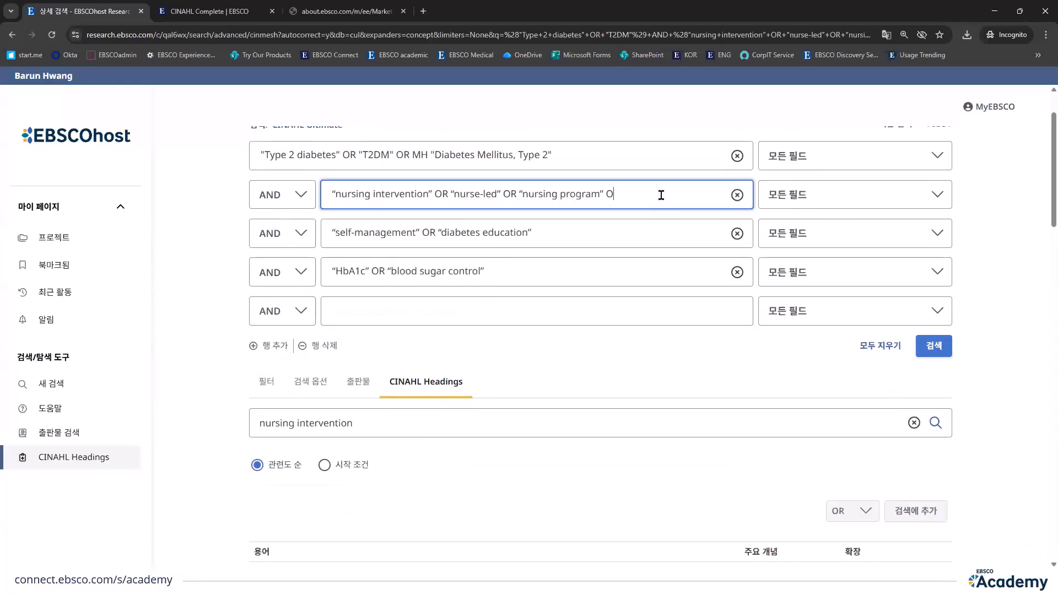
text(R)
key(ctrl+v)
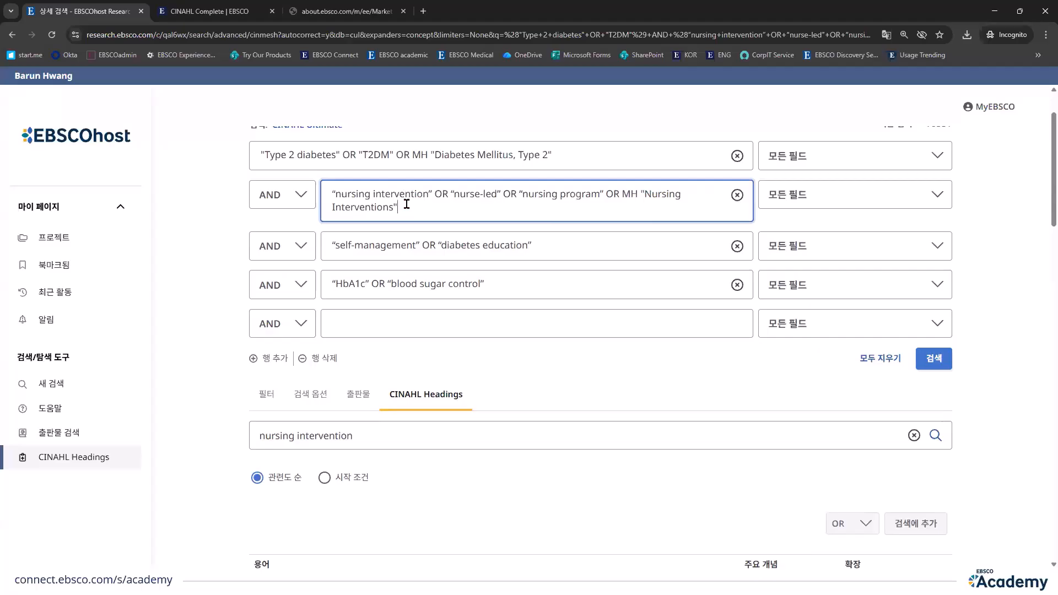
Step: Look up “self management” in CINAHL Headings
click(395, 436)
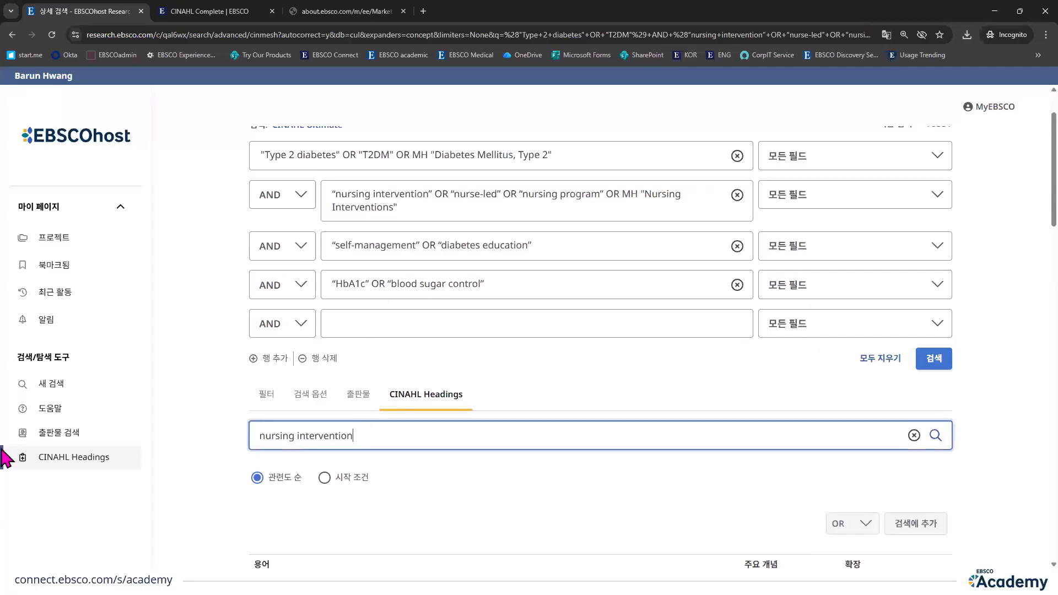
key(ctrl+a)
text(self management)
key(Return)
Step: Select the Self Management entry and add its Self Care heading to the search
scroll(579, 473, down, 2)
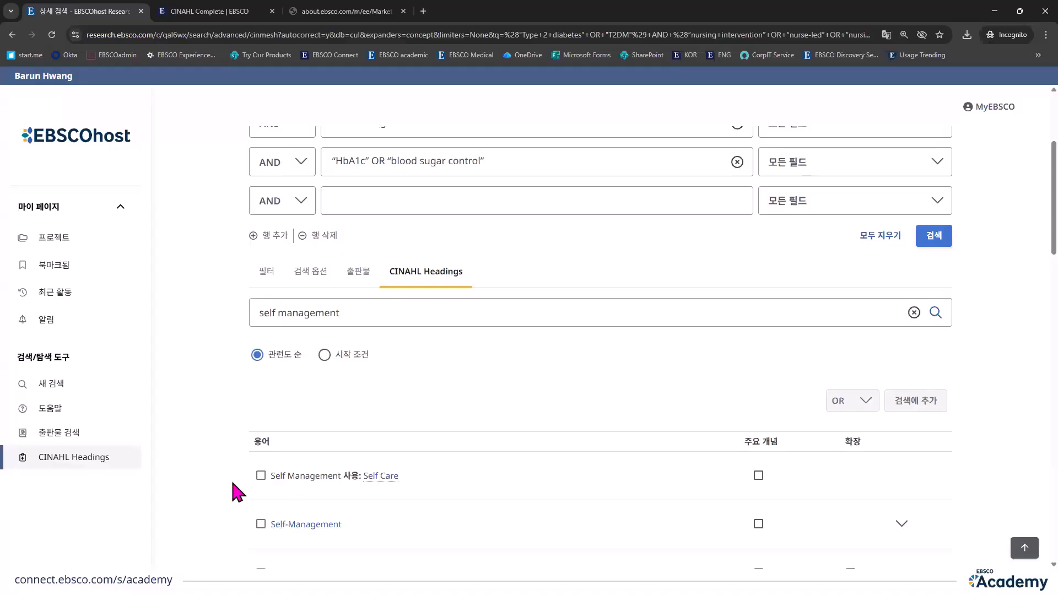
click(261, 475)
click(921, 408)
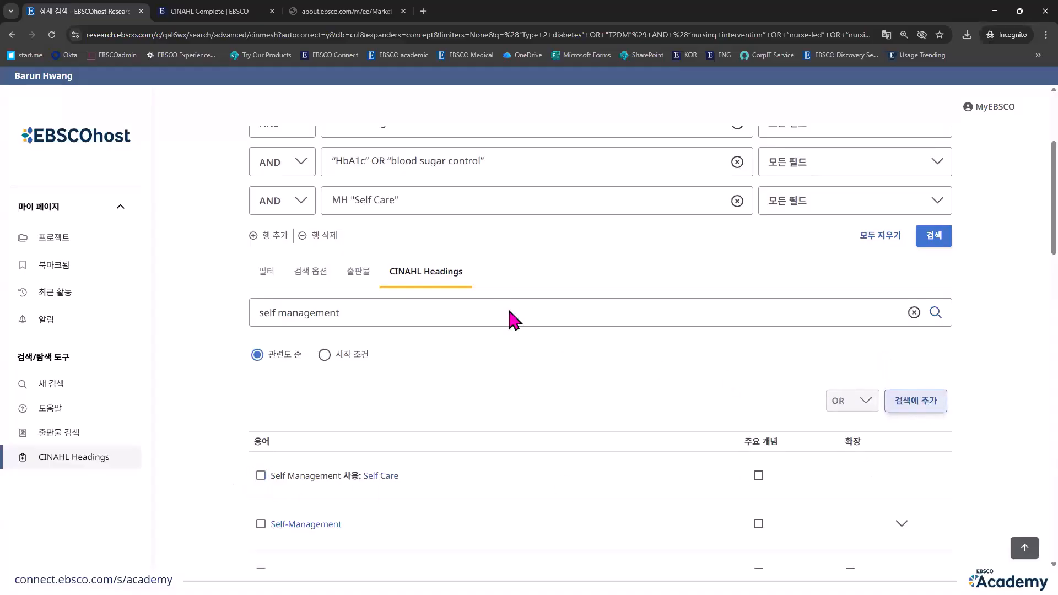
Step: Move MH "Self Care" from the fifth search row to the end of the third row, joined with OR
scroll(513, 315, up, 2)
triple_click(342, 303)
key(BackSpace)
click(632, 242)
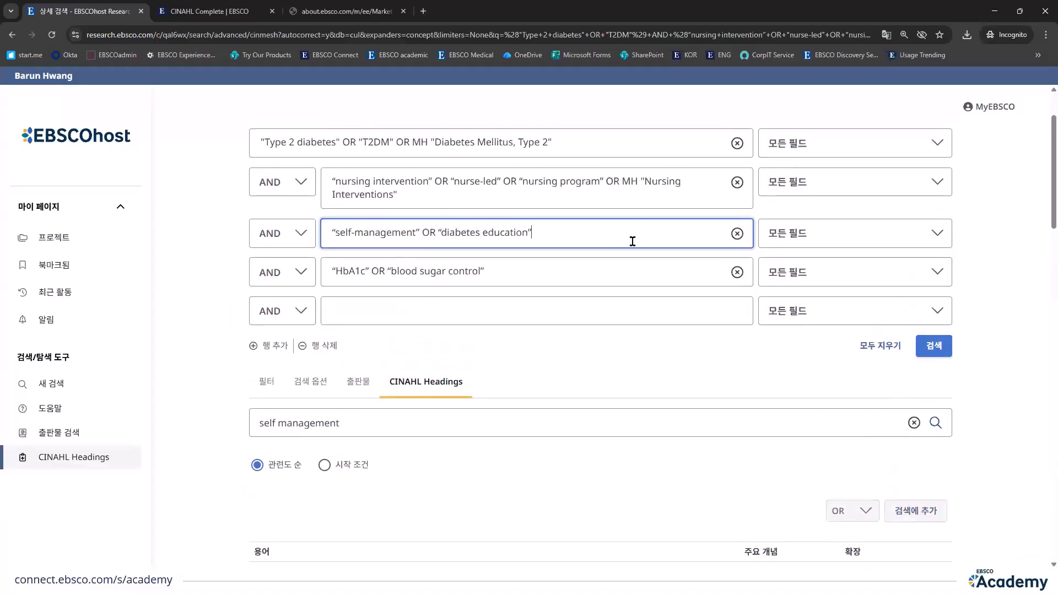
text(OR)
key(ctrl+v)
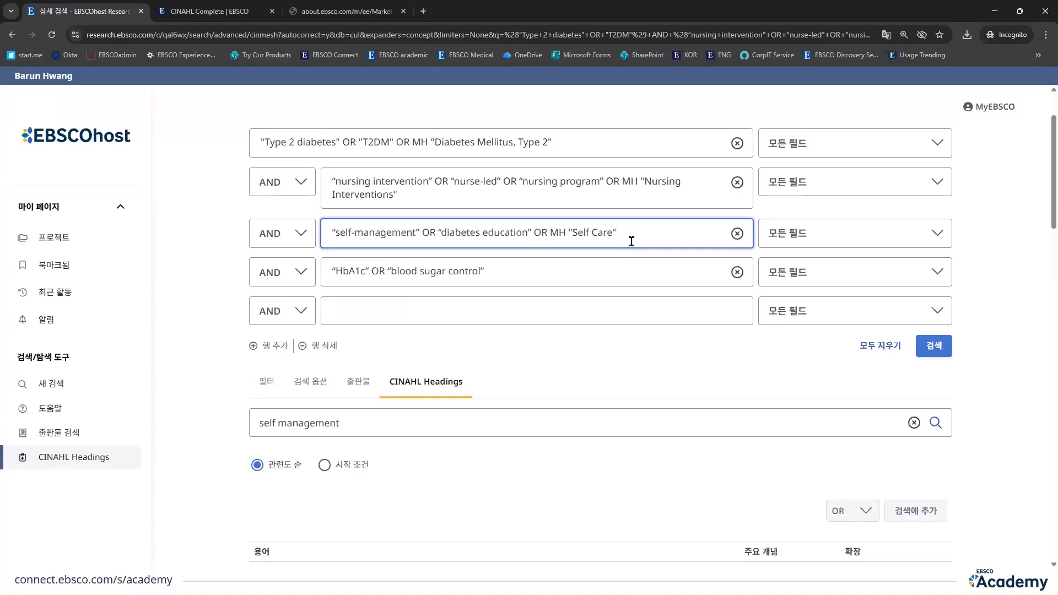
Step: Look up “HbA1c” in CINAHL Headings and add its Glycated Hemoglobin heading to the search
triple_click(342, 426)
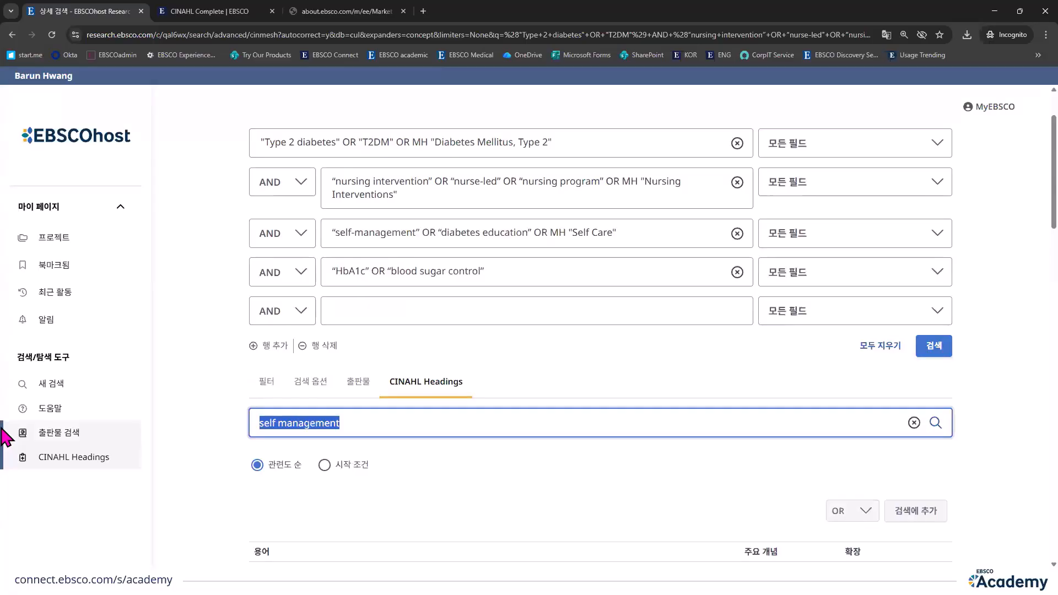
text(HbA1c)
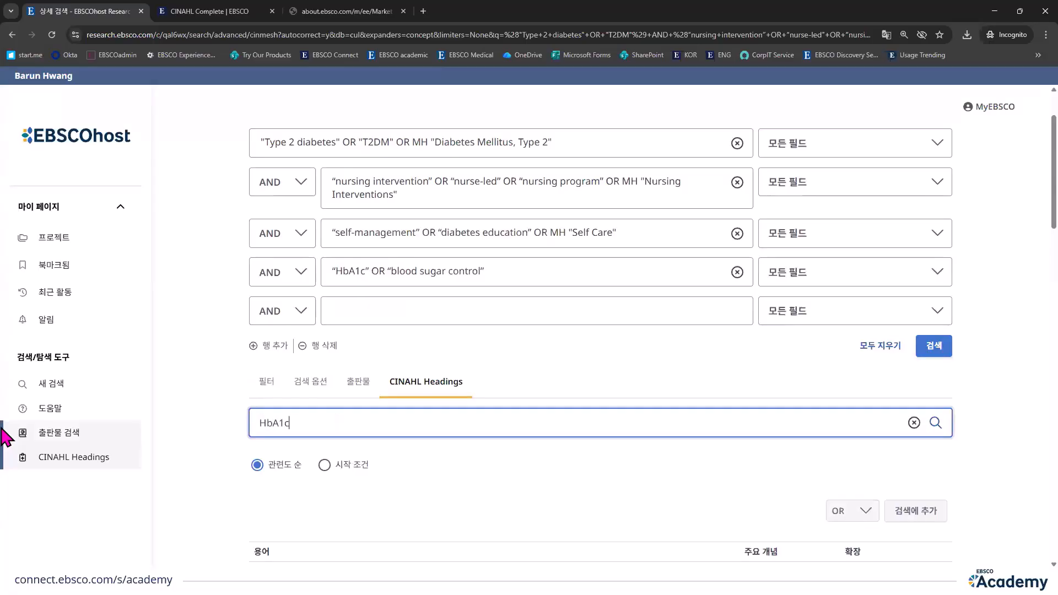
key(Return)
scroll(379, 455, down, 3)
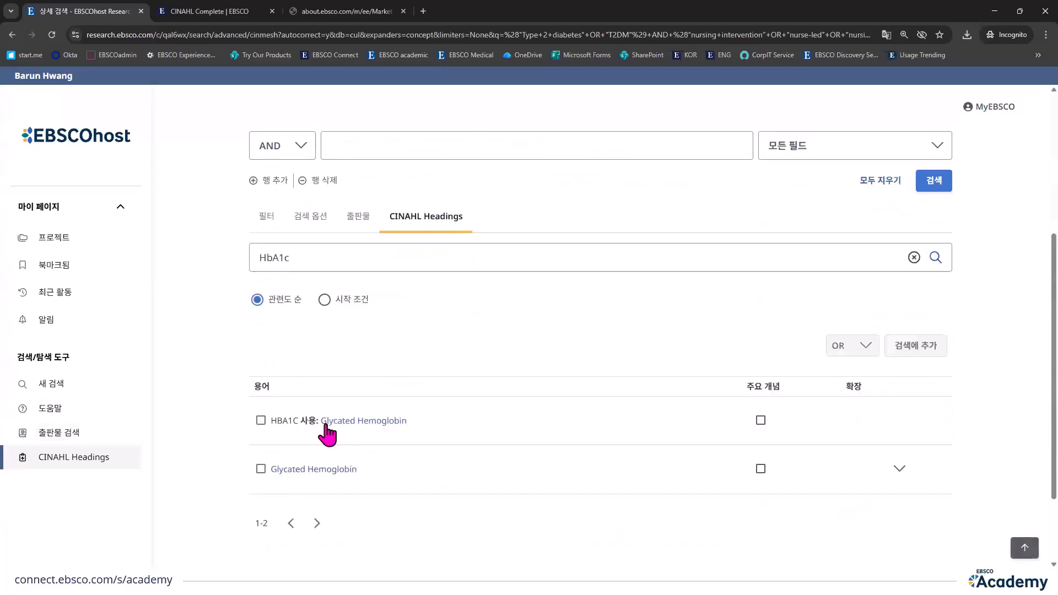
click(261, 420)
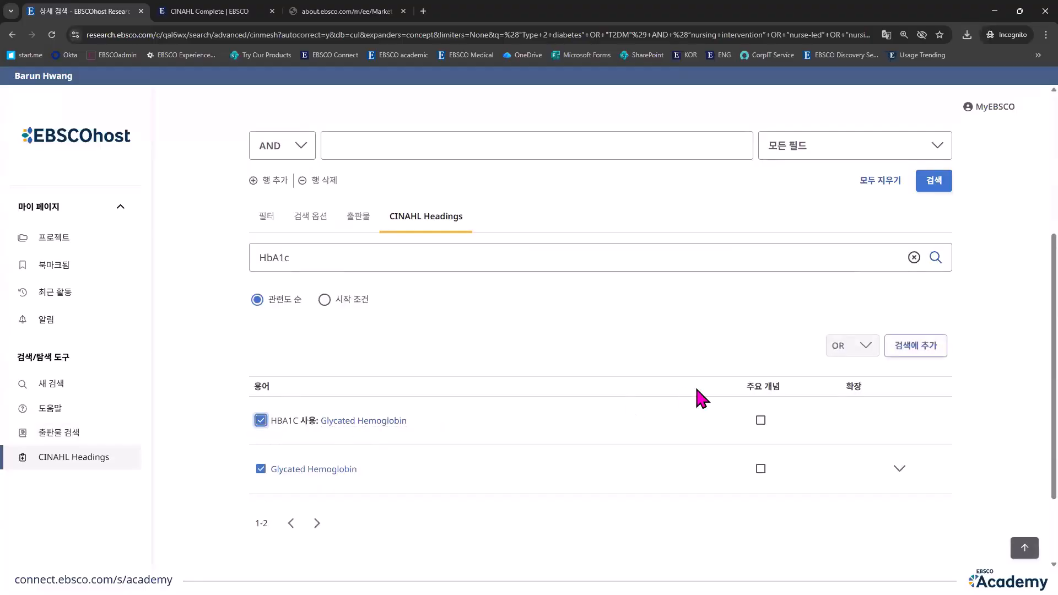
click(932, 347)
Step: Move MH "Glycated Hemoglobin" from the fifth search row to the end of the fourth row, joined with OR
scroll(456, 308, up, 3)
drag(475, 313, 214, 309)
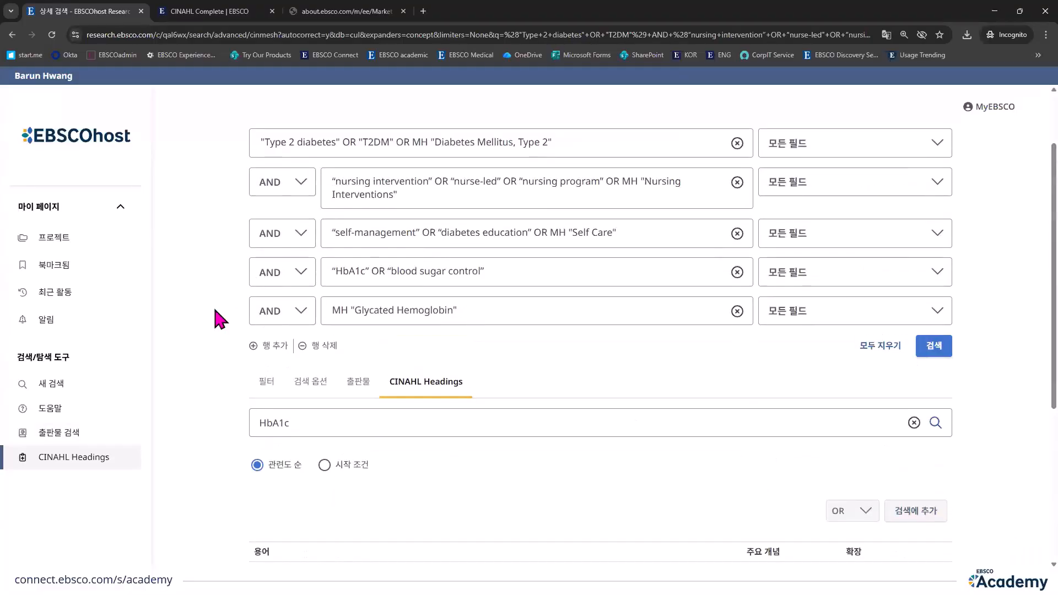
key(ctrl+x)
click(585, 270)
text(OR)
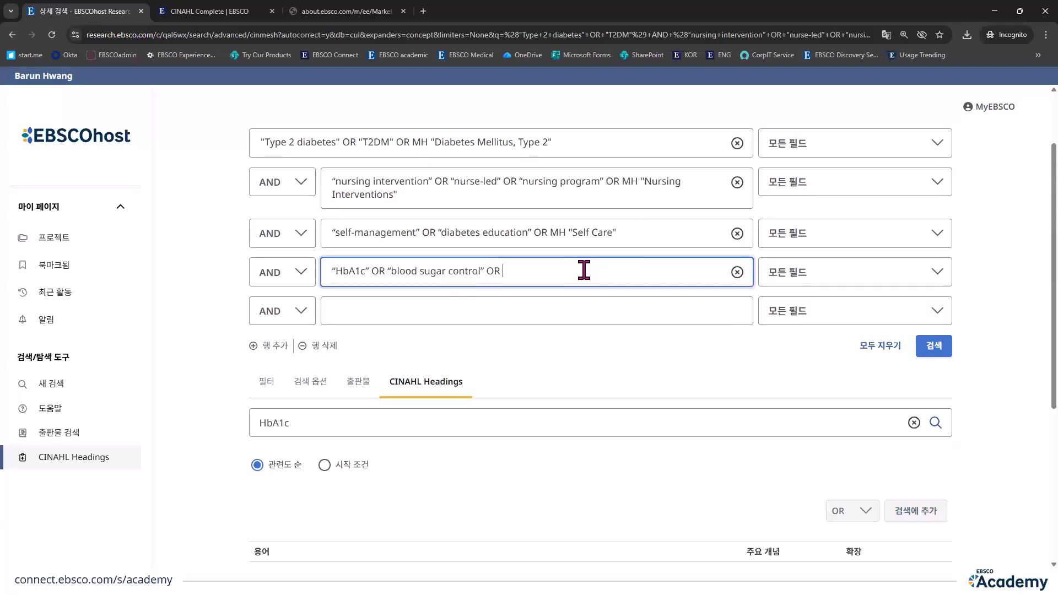
key(ctrl+v)
Step: Run the advanced search with the added CINAHL headings and check the number of results
click(932, 346)
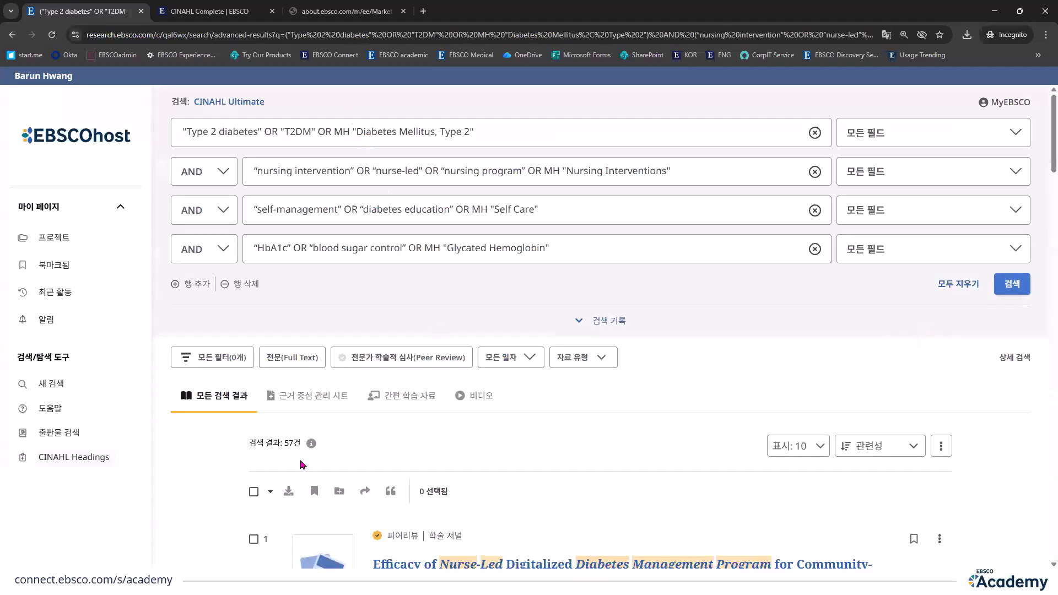
double_click(295, 447)
click(537, 457)
scroll(654, 455, down, 3)
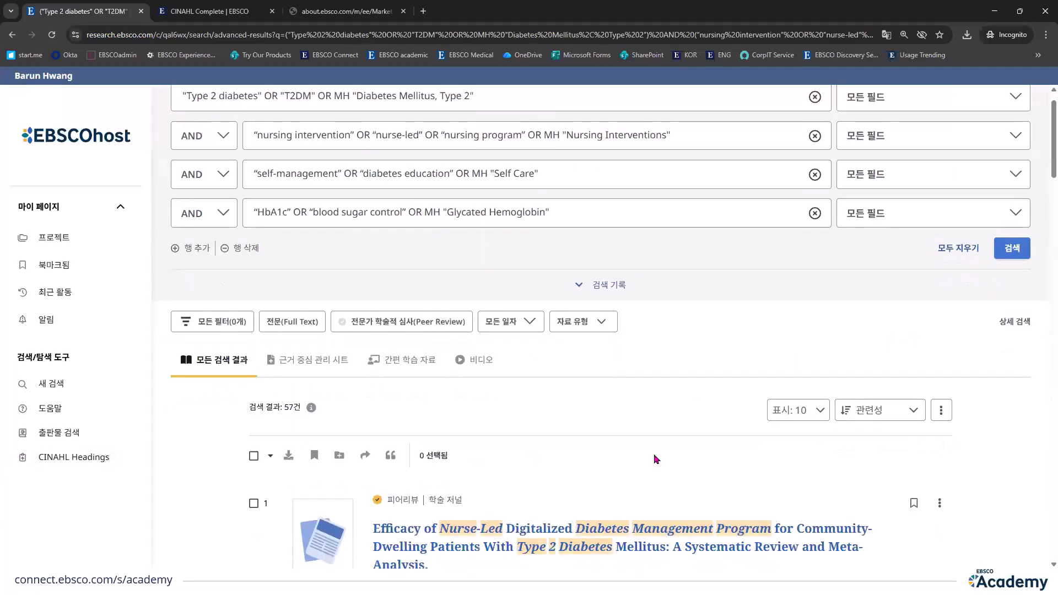
scroll(651, 446, up, 3)
Step: Review the MH prefixes in the first three search rows
click(345, 132)
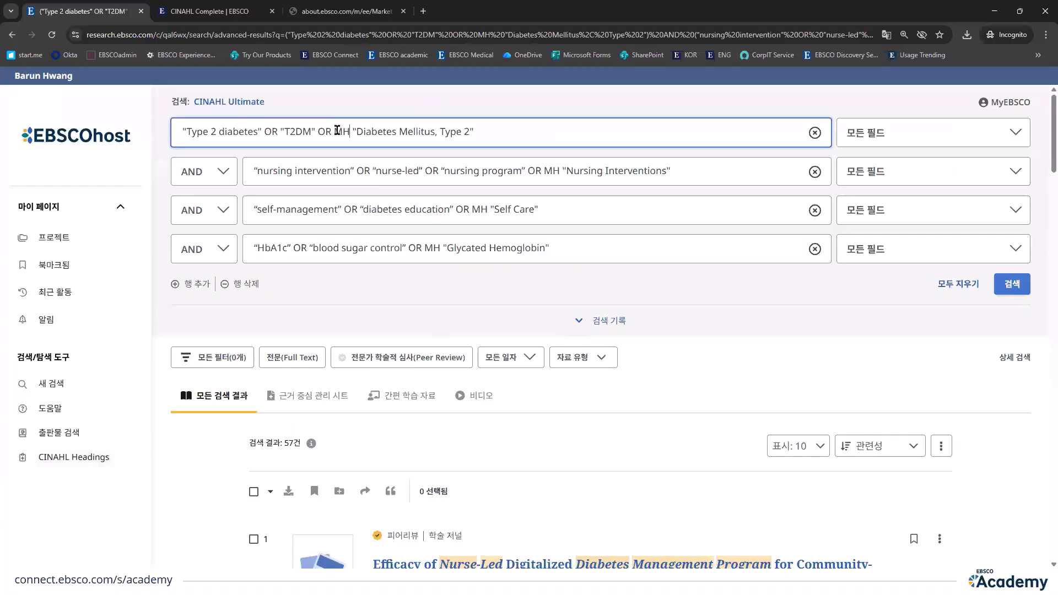
double_click(339, 131)
click(528, 170)
double_click(551, 171)
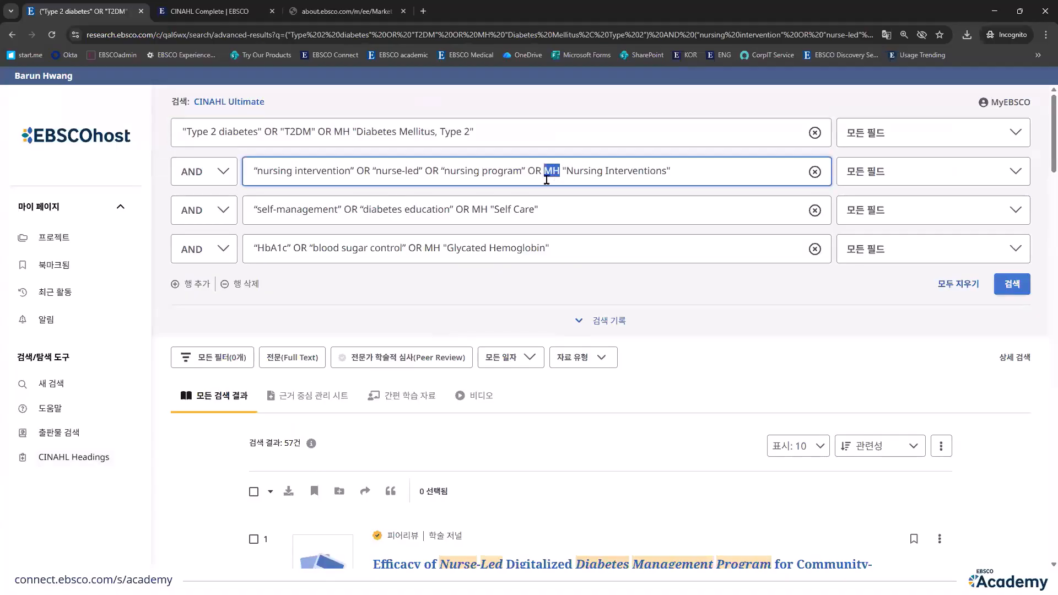
double_click(480, 209)
click(523, 447)
Step: Open the first result, on the nurse-led digitalized diabetes management program, and view its record details
scroll(510, 459, down, 1)
scroll(510, 459, down, 1)
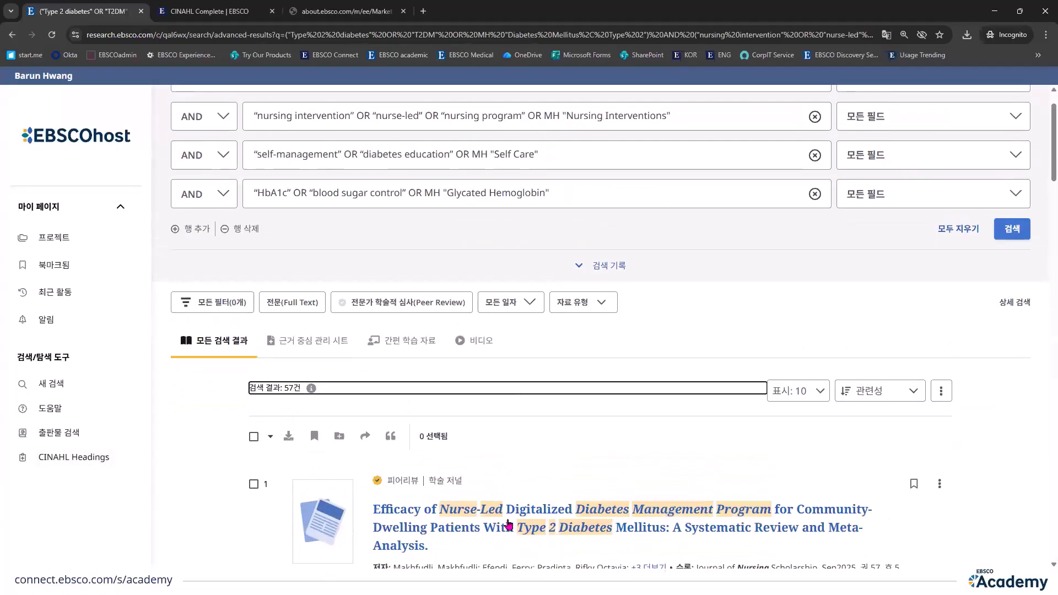
click(435, 502)
scroll(458, 465, down, 10)
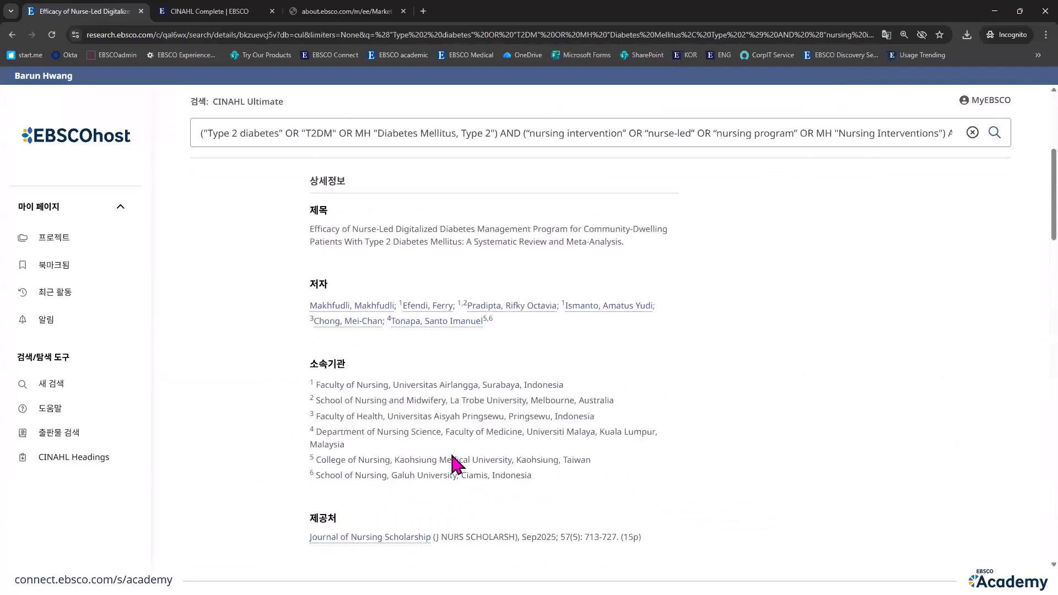